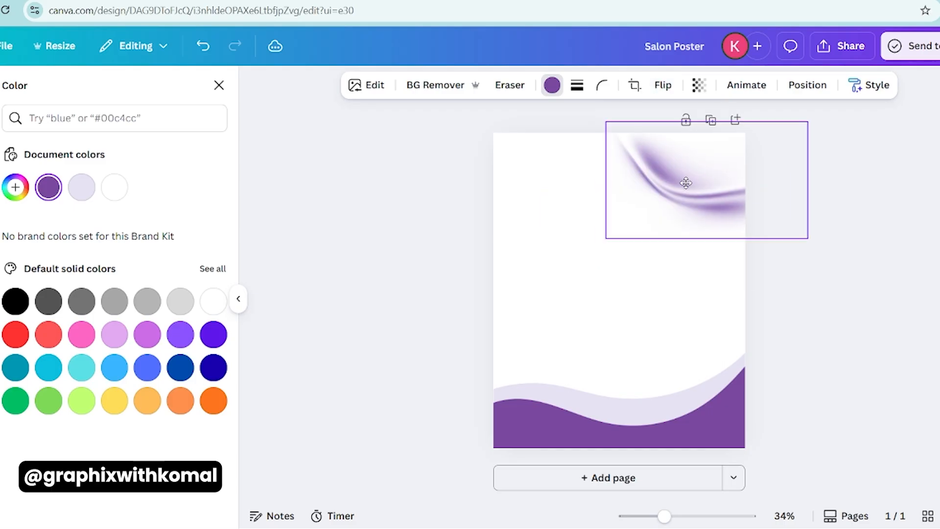
- Rotate the purple wave graphic clockwise and position it across the poster's upper-right corner
{"action": "left_click_drag", "start_coordinate": [842, 175], "coordinate": [832, 230]}
{"action": "left_click_drag", "start_coordinate": [773, 267], "coordinate": [789, 321]}
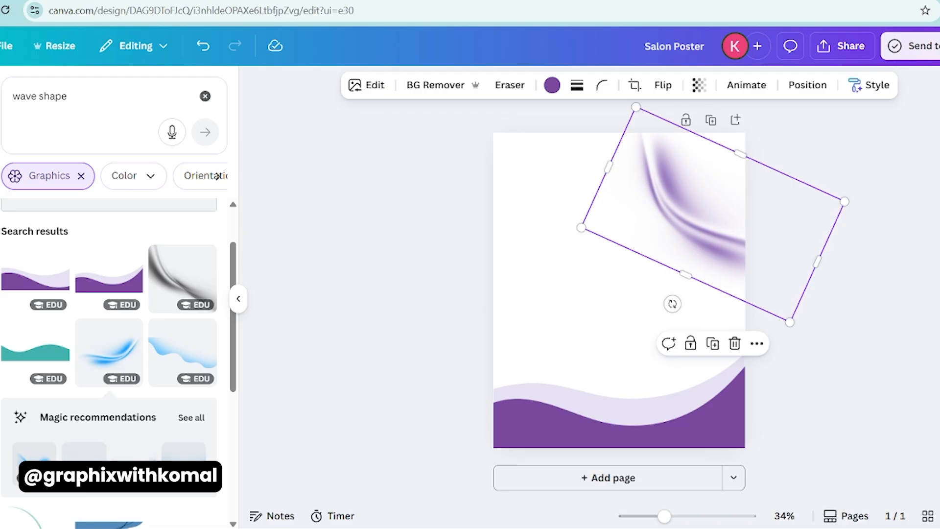
{"action": "left_click", "coordinate": [535, 235]}
- Search the element library for "hair" and filter the results to photos instead of graphics
{"action": "left_click", "coordinate": [111, 83]}
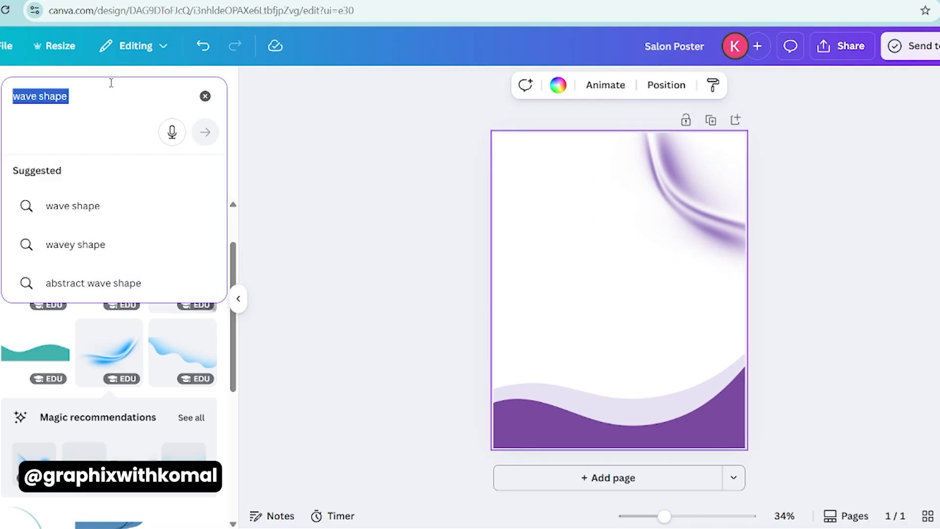
{"action": "type", "text": "hair"}
{"action": "key", "text": "Return"}
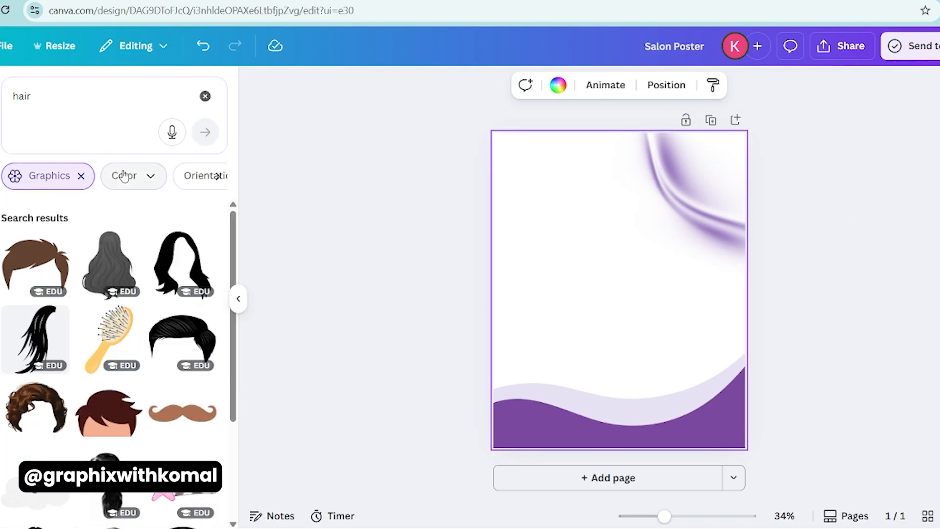
{"action": "left_click", "coordinate": [81, 175]}
{"action": "left_click", "coordinate": [130, 174]}
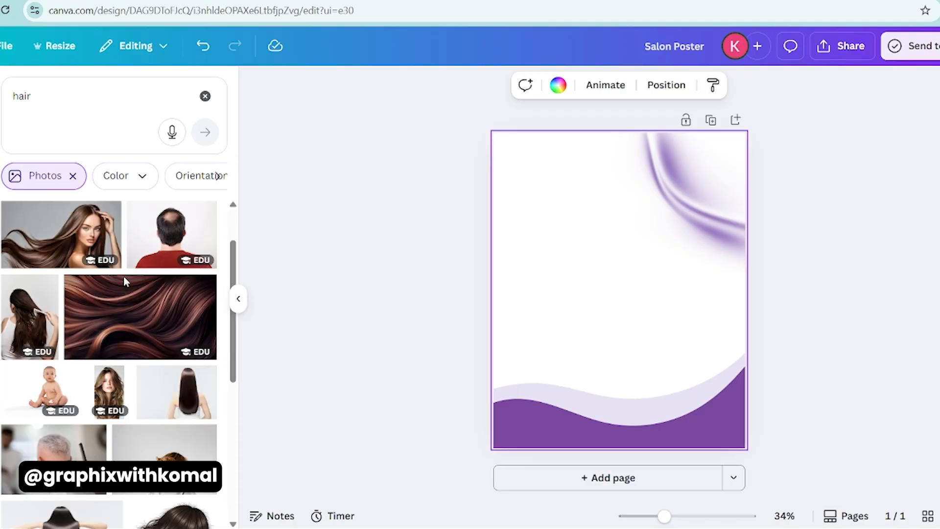
- Add the back-view photo of long brown hair, remove its background, and place it along the poster's right edge
{"action": "scroll", "coordinate": [124, 281], "scroll_direction": "down", "scroll_amount": 5}
{"action": "left_click", "coordinate": [45, 348]}
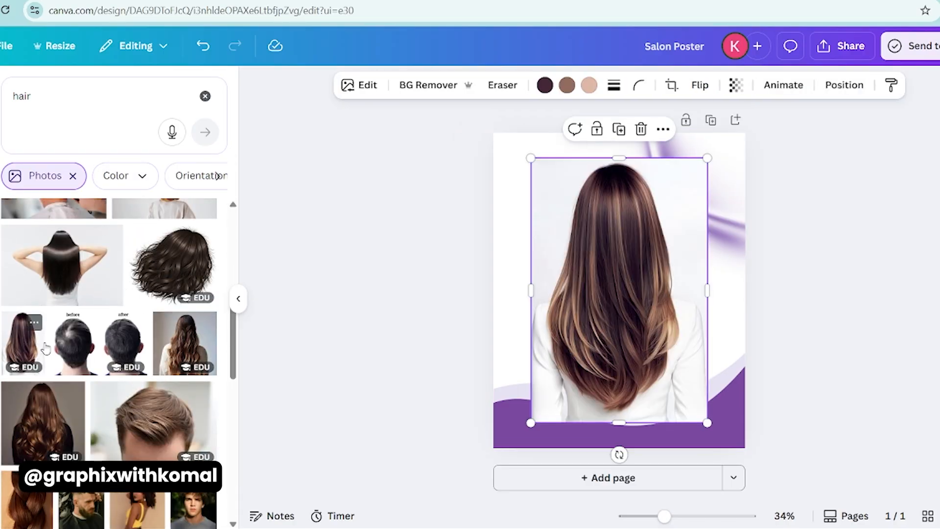
{"action": "left_click", "coordinate": [428, 85]}
{"action": "left_click_drag", "start_coordinate": [620, 377], "coordinate": [713, 384]}
- Add the background-free photo of the wavy-haired woman in a white top at the poster's lower right, and shift the back-view photo up
{"action": "scroll", "coordinate": [74, 383], "scroll_direction": "down", "scroll_amount": 10}
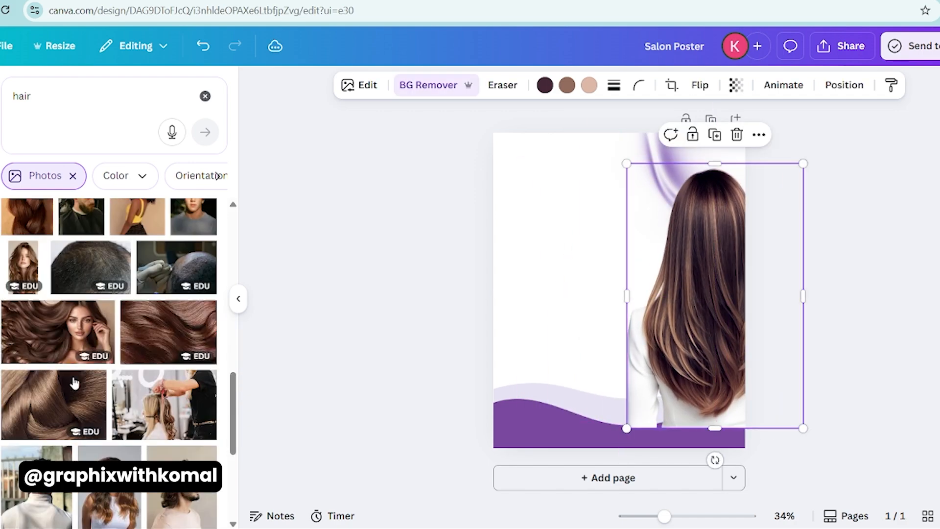
{"action": "left_click", "coordinate": [109, 318]}
{"action": "mouse_move", "coordinate": [656, 342]}
{"action": "left_mouse_down"}
{"action": "mouse_move", "coordinate": [669, 353]}
{"action": "mouse_move", "coordinate": [620, 378]}
{"action": "left_mouse_up"}
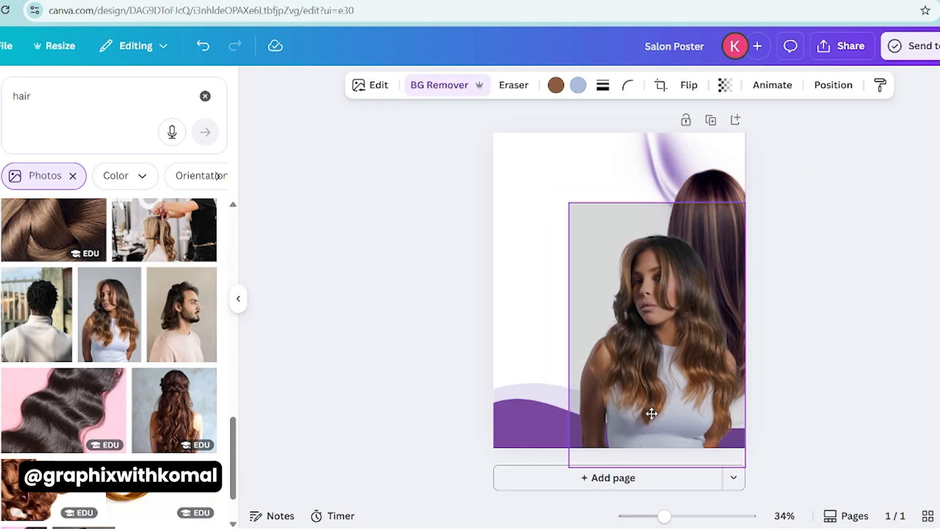
{"action": "left_click_drag", "start_coordinate": [651, 413], "coordinate": [709, 357]}
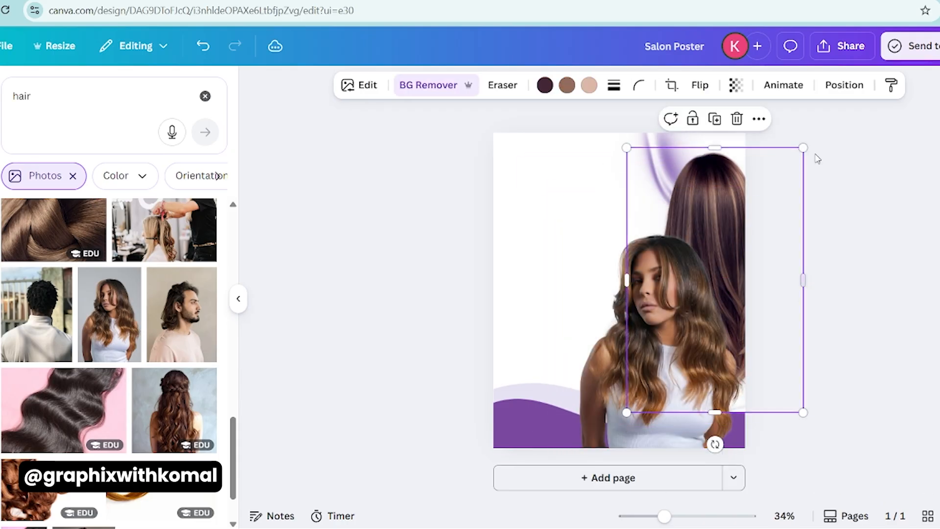
{"action": "left_click", "coordinate": [675, 324]}
{"action": "scroll", "coordinate": [139, 353], "scroll_direction": "down", "scroll_amount": 5}
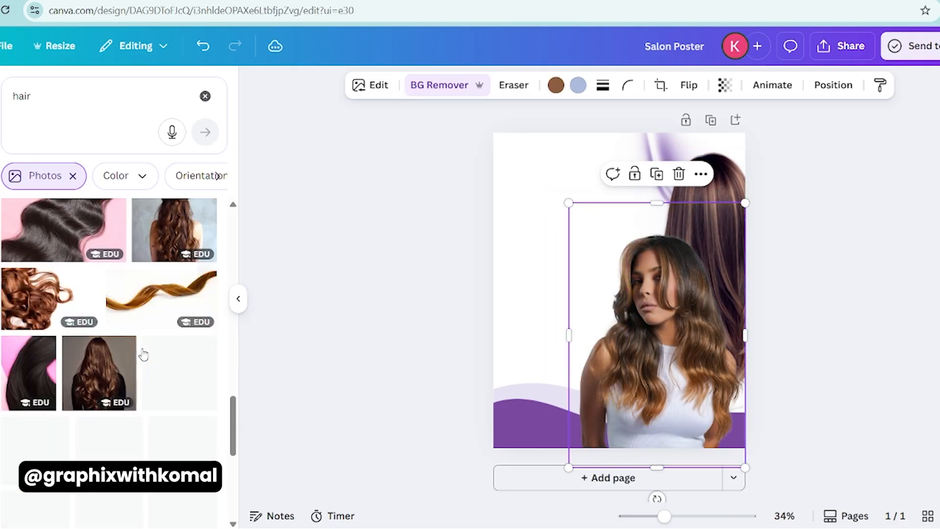
{"action": "scroll", "coordinate": [143, 357], "scroll_direction": "down", "scroll_amount": 10}
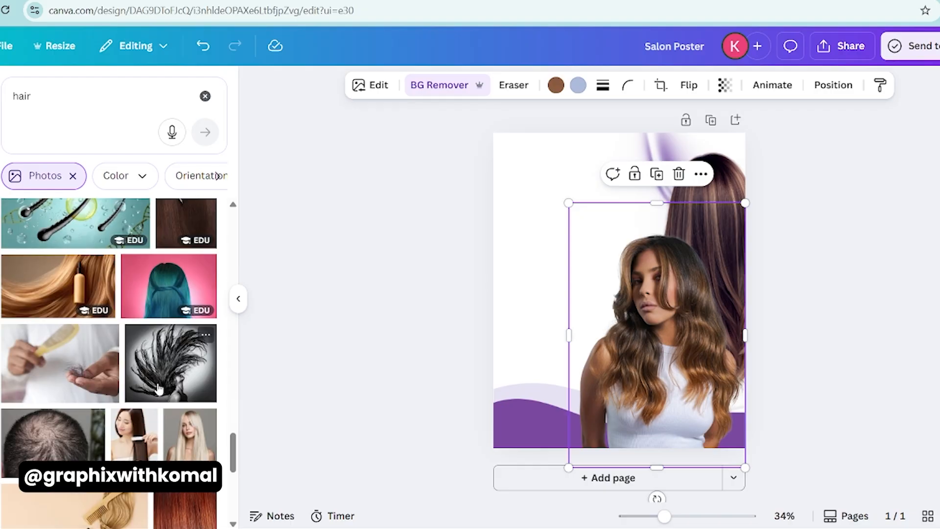
{"action": "scroll", "coordinate": [159, 387], "scroll_direction": "down", "scroll_amount": 10}
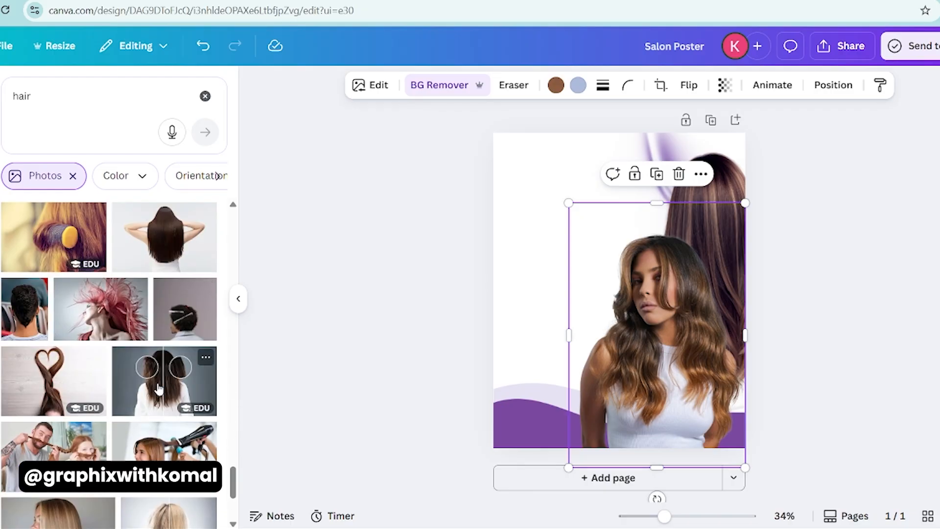
- Move the back-view hair photo's layer beneath the bottom wave shape and scale the photo down to about 541 × 812
{"action": "left_click", "coordinate": [837, 86]}
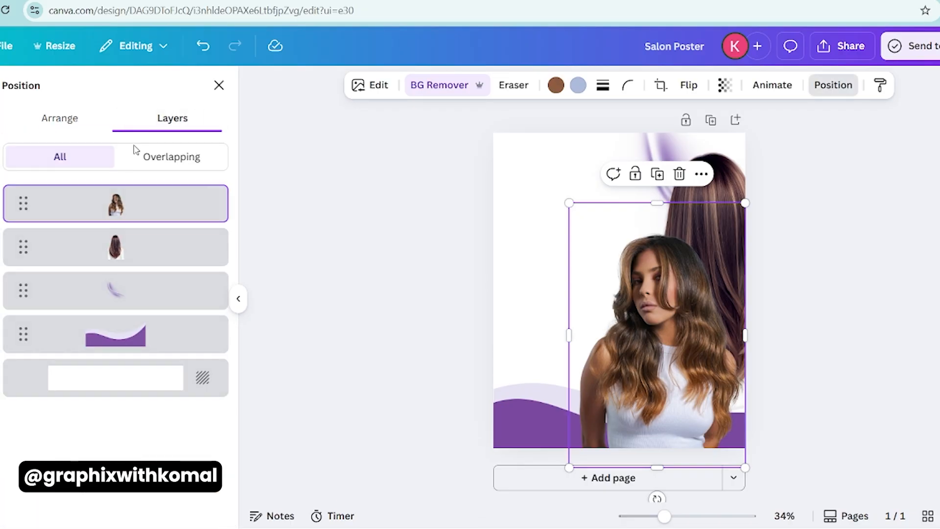
{"action": "left_click_drag", "start_coordinate": [124, 254], "coordinate": [114, 334]}
{"action": "left_click_drag", "start_coordinate": [157, 265], "coordinate": [136, 343]}
{"action": "left_click", "coordinate": [797, 160]}
{"action": "left_click_drag", "start_coordinate": [798, 161], "coordinate": [775, 193]}
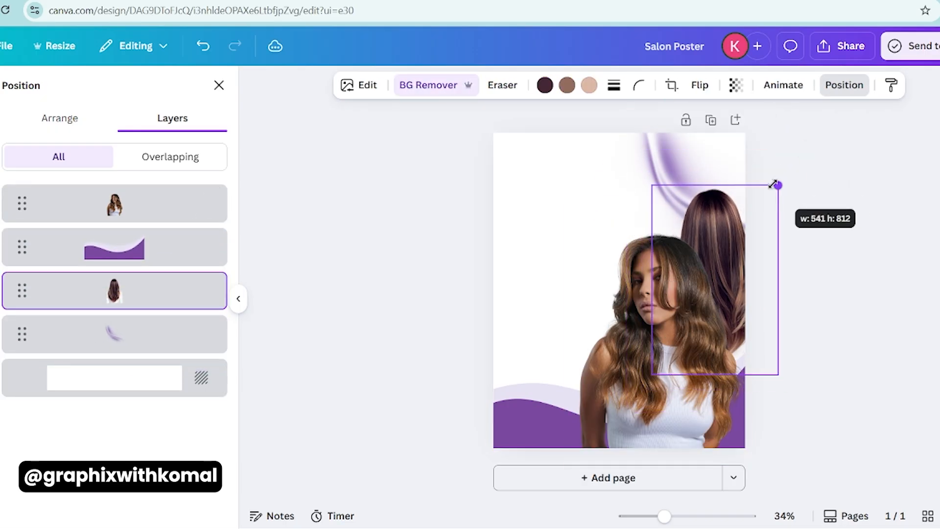
{"action": "mouse_move", "coordinate": [714, 199]}
{"action": "left_mouse_down"}
{"action": "mouse_move", "coordinate": [715, 184]}
{"action": "mouse_move", "coordinate": [722, 195]}
{"action": "left_mouse_up"}
- Scale down the front-facing woman's photo, reposition it at the poster's lower right, and nudge the back-view photo slightly left
{"action": "left_click", "coordinate": [604, 246]}
{"action": "left_click_drag", "start_coordinate": [569, 203], "coordinate": [583, 225]}
{"action": "mouse_move", "coordinate": [640, 296]}
{"action": "left_mouse_down"}
{"action": "mouse_move", "coordinate": [644, 318]}
{"action": "mouse_move", "coordinate": [645, 307]}
{"action": "left_mouse_up"}
{"action": "left_click", "coordinate": [729, 213]}
{"action": "mouse_move", "coordinate": [730, 213]}
{"action": "left_mouse_down"}
{"action": "mouse_move", "coordinate": [713, 216]}
{"action": "mouse_move", "coordinate": [721, 212]}
{"action": "left_mouse_up"}
{"action": "left_click", "coordinate": [824, 208]}
{"action": "scroll", "coordinate": [104, 363], "scroll_direction": "down", "scroll_amount": 5}
{"action": "left_click", "coordinate": [507, 340]}
{"action": "left_click", "coordinate": [365, 369]}
{"action": "left_click", "coordinate": [629, 392]}
{"action": "left_click", "coordinate": [432, 416]}
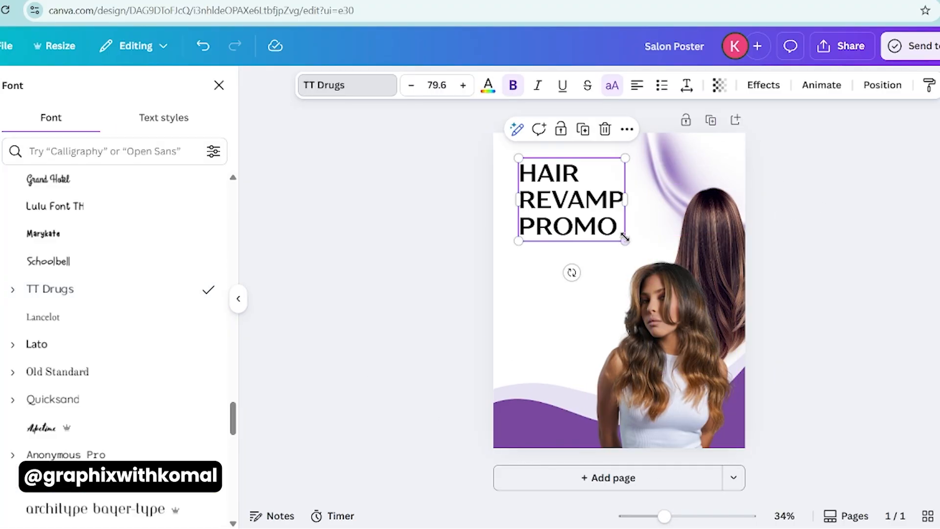
- Enlarge the HAIR REVAMP PROMO heading to size 96.1 and color it dark brown from the photo colors
{"action": "left_click_drag", "start_coordinate": [624, 238], "coordinate": [633, 258]}
{"action": "left_click", "coordinate": [488, 85]}
{"action": "left_click", "coordinate": [79, 301]}
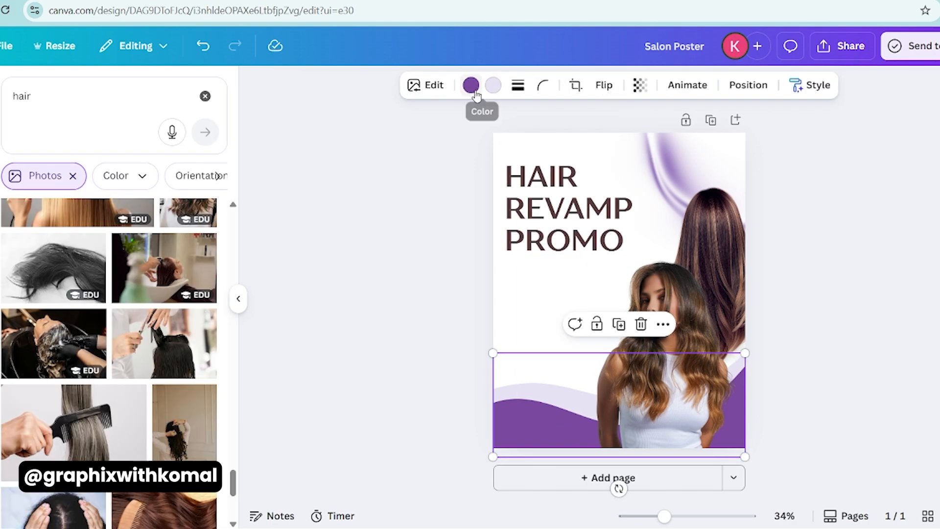
- Recolor the bottom wave shape with dark brown for the front wave and light brown for the back wave
{"action": "left_click", "coordinate": [473, 89]}
{"action": "left_click", "coordinate": [76, 300]}
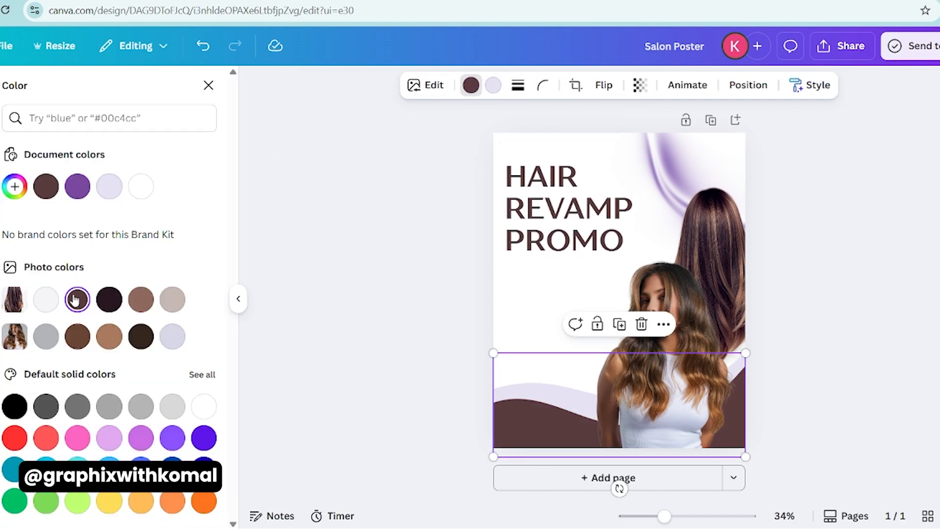
{"action": "left_click", "coordinate": [493, 86]}
{"action": "left_click", "coordinate": [110, 337]}
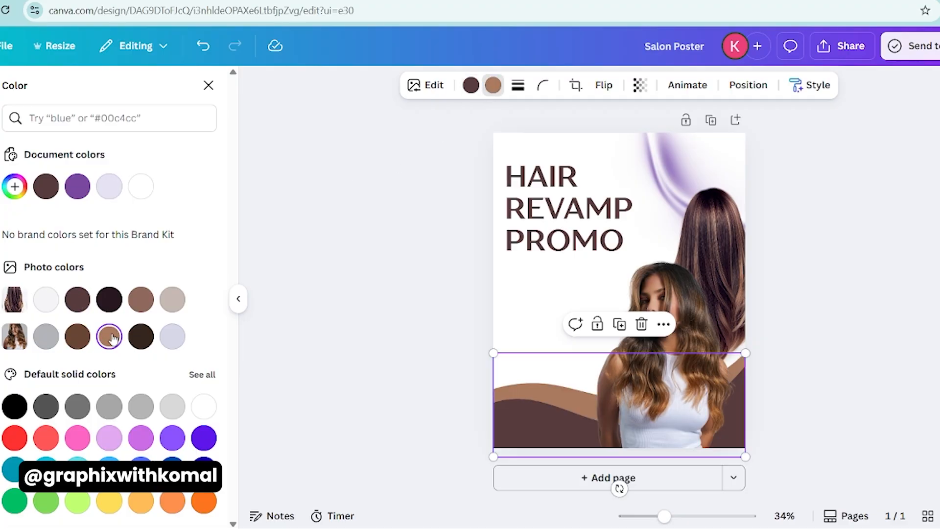
- Recolor the upper wave graphic with the medium brown photo color and shift it farther into the poster's upper-right corner
{"action": "left_click", "coordinate": [656, 150]}
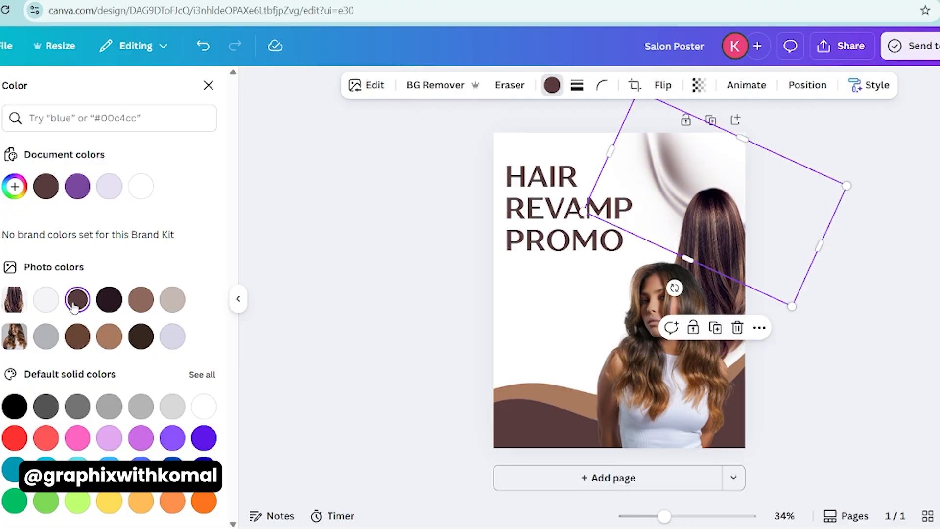
{"action": "left_click", "coordinate": [141, 299]}
{"action": "left_click", "coordinate": [330, 288]}
{"action": "left_click", "coordinate": [719, 147]}
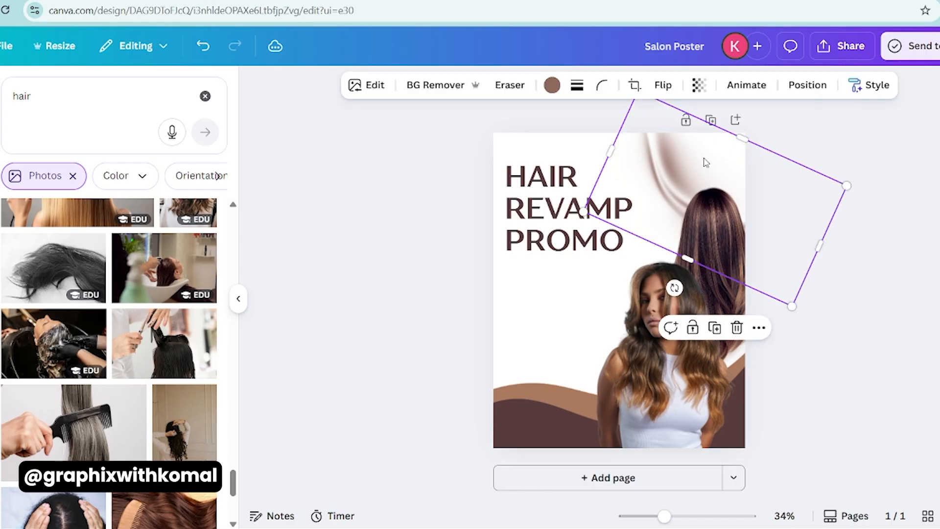
{"action": "left_click", "coordinate": [441, 247]}
- Nudge the HAIR REVAMP PROMO heading slightly down and to the right
{"action": "left_click", "coordinate": [579, 209]}
{"action": "left_click_drag", "start_coordinate": [580, 209], "coordinate": [578, 216]}
{"action": "left_click", "coordinate": [430, 311]}
{"action": "left_click", "coordinate": [581, 210]}
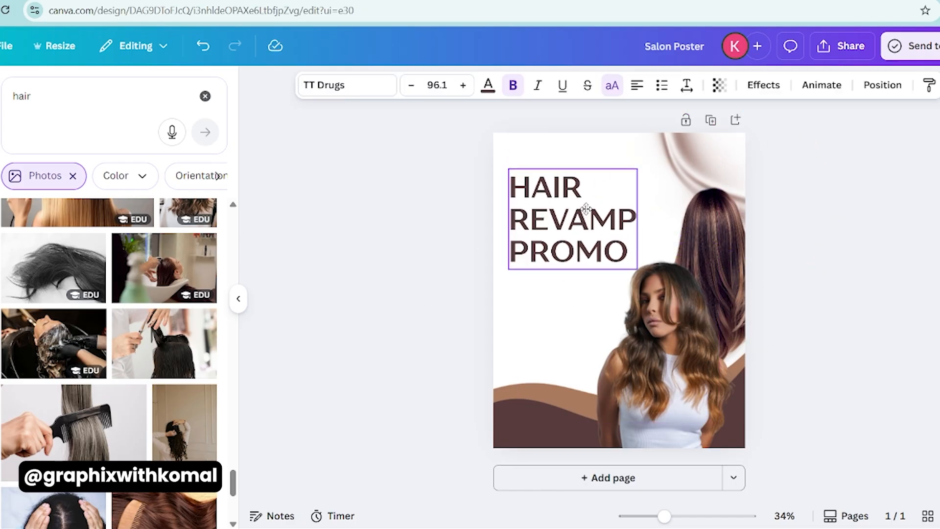
{"action": "left_click", "coordinate": [466, 252]}
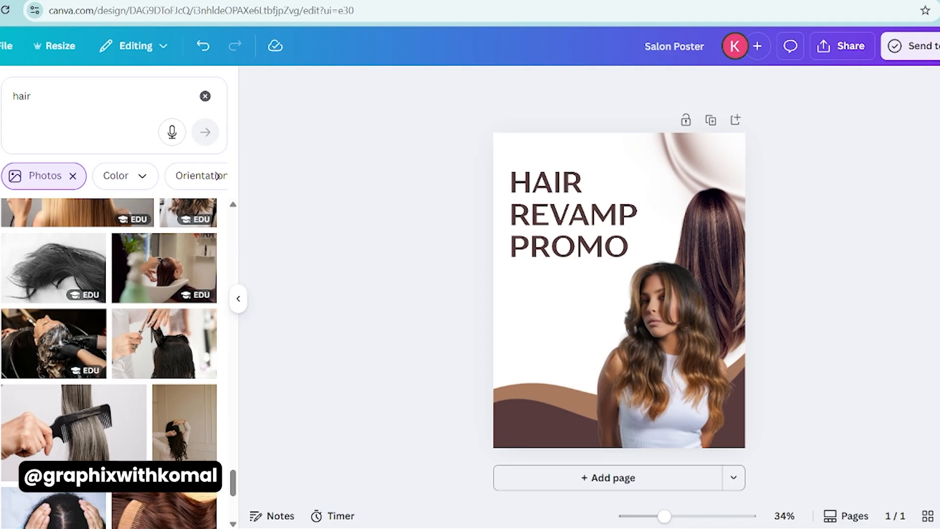
- Set the poster's background to the solid color #FEF4EB
{"action": "left_click", "coordinate": [550, 310]}
{"action": "left_click", "coordinate": [558, 86]}
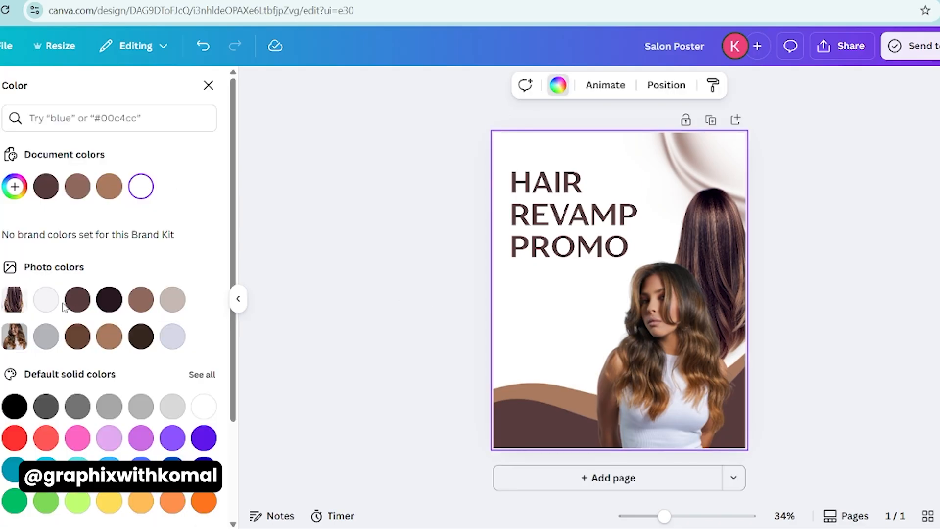
{"action": "left_click", "coordinate": [19, 190]}
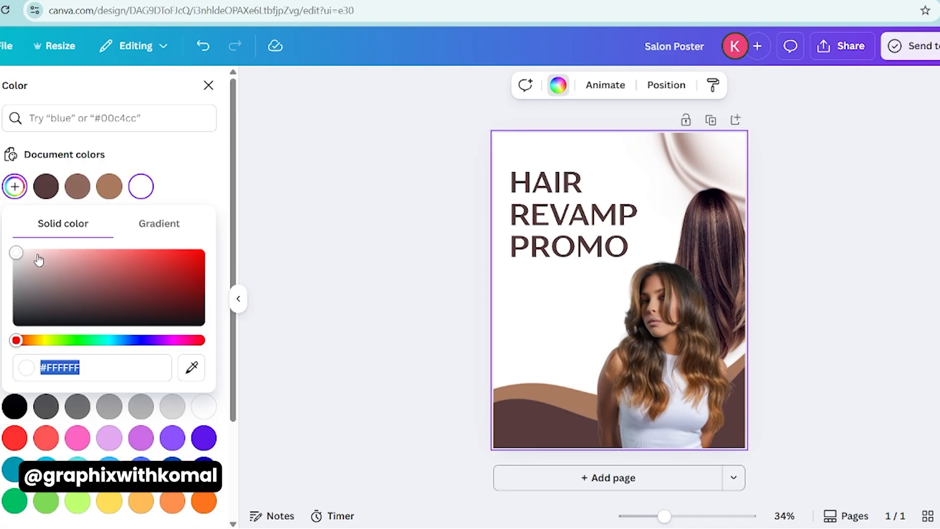
{"action": "left_click", "coordinate": [47, 341]}
{"action": "left_click_drag", "start_coordinate": [47, 341], "coordinate": [39, 341]}
{"action": "left_click_drag", "start_coordinate": [21, 256], "coordinate": [34, 251]}
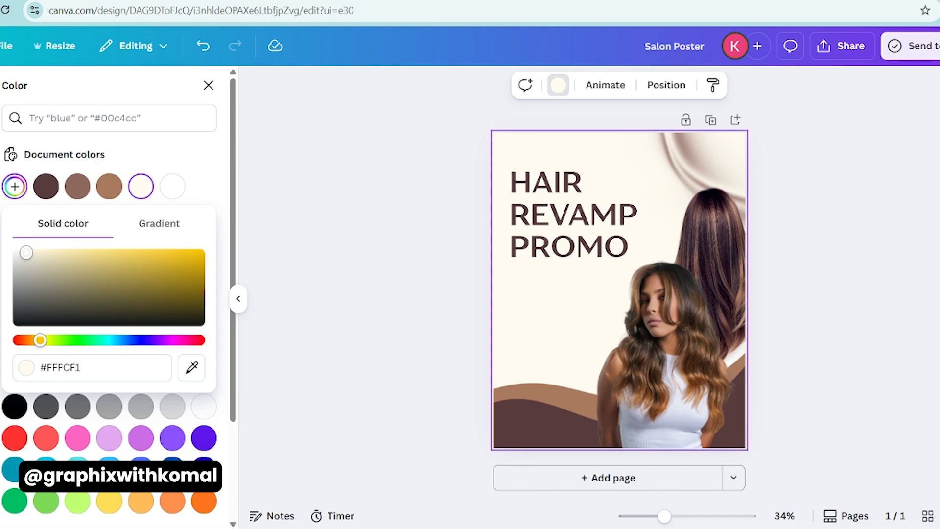
{"action": "type", "text": "#FEF4EB"}
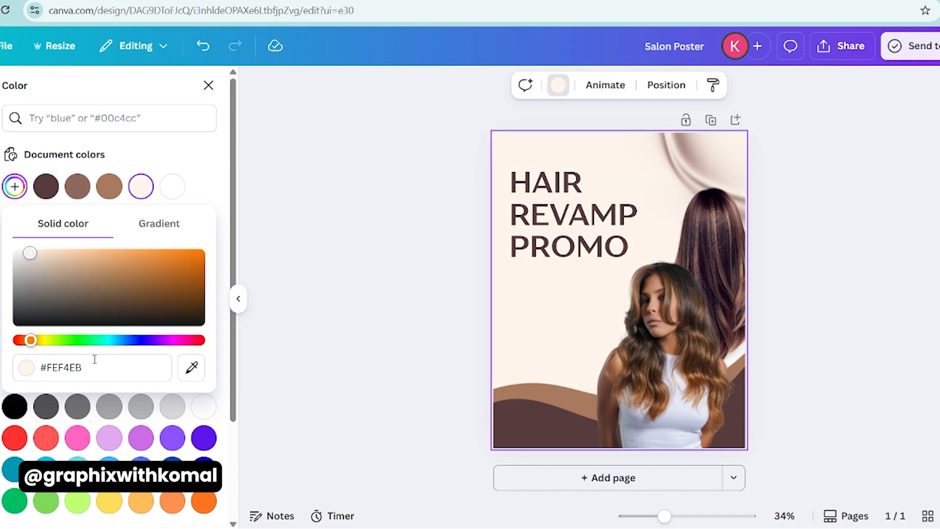
- Change the poster's background to a radial gradient running from white at the center to #FEF4EB
{"action": "left_click", "coordinate": [156, 239]}
{"action": "left_click", "coordinate": [59, 286]}
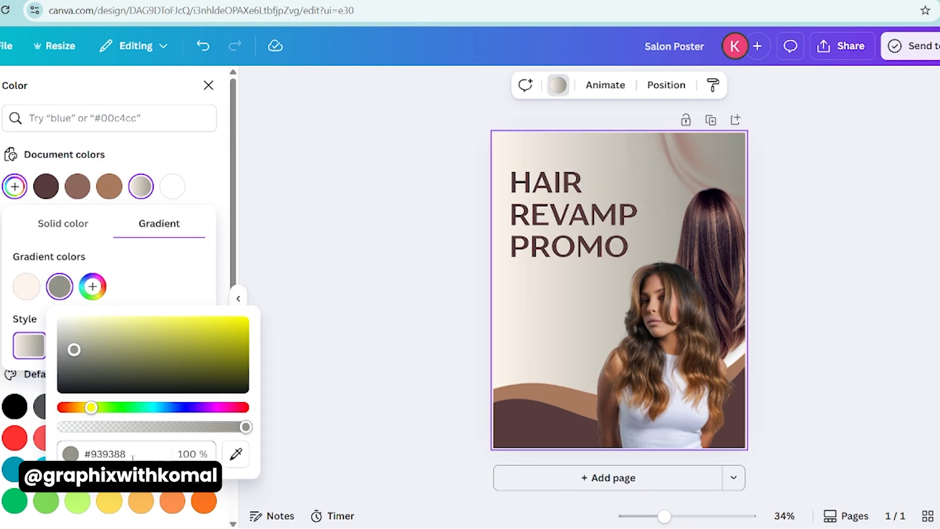
{"action": "left_click_drag", "start_coordinate": [74, 348], "coordinate": [61, 319]}
{"action": "left_click", "coordinate": [114, 275]}
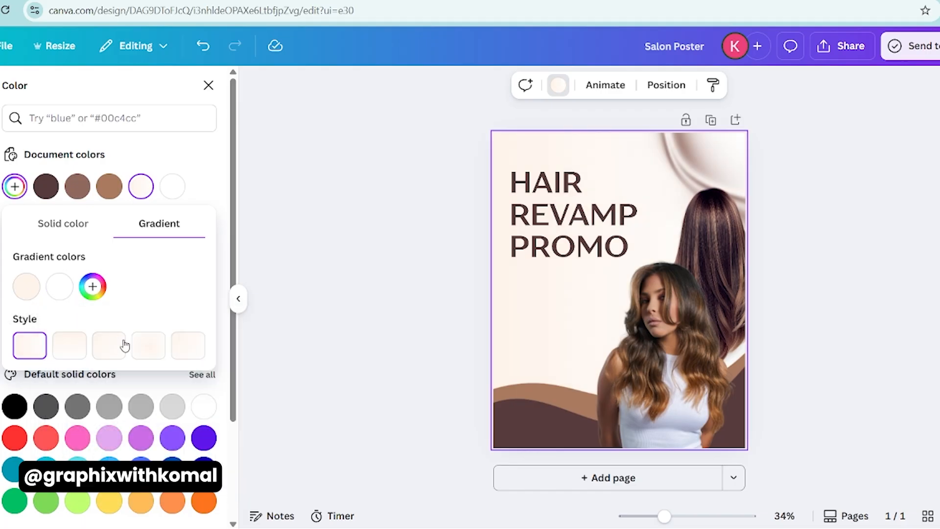
{"action": "left_click", "coordinate": [150, 348]}
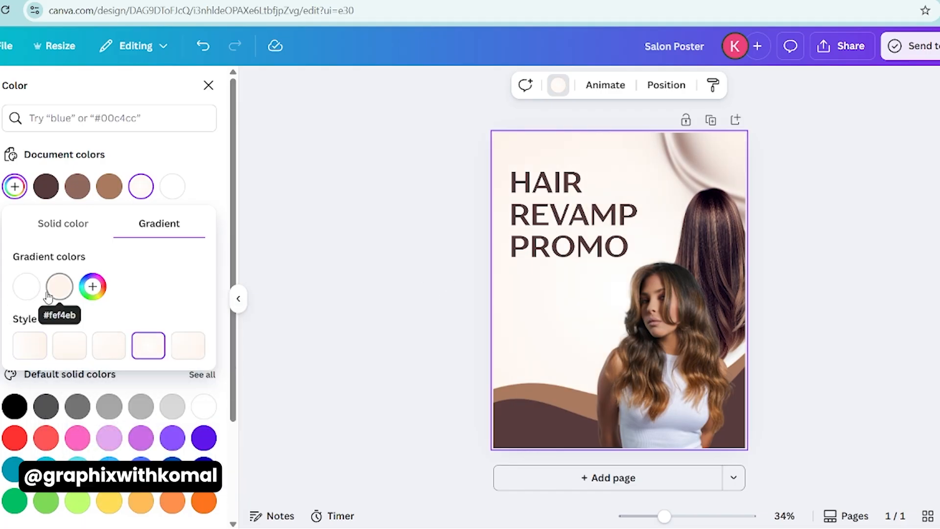
- Set the background gradient's white stop to #FFFDFC
{"action": "left_click", "coordinate": [33, 290]}
{"action": "type", "text": "#FEF4EB"}
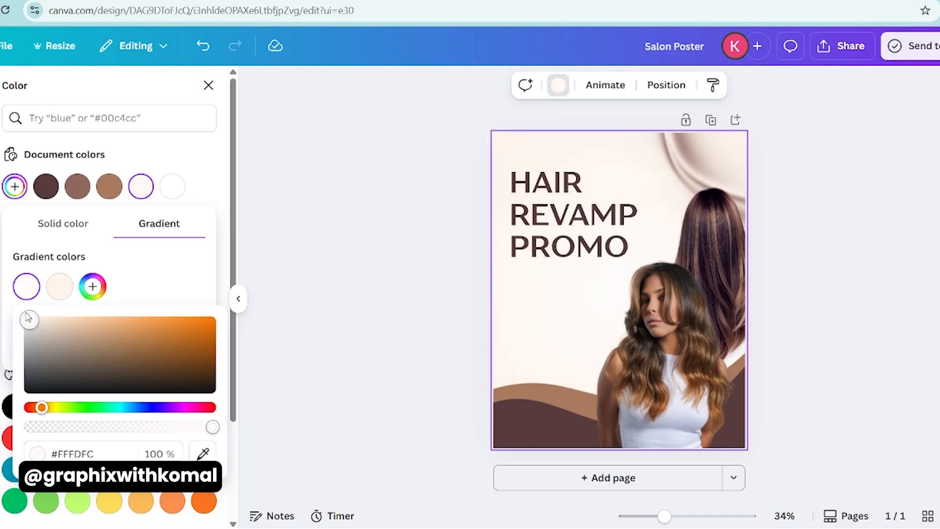
{"action": "left_click", "coordinate": [359, 276]}
{"action": "left_click", "coordinate": [365, 286]}
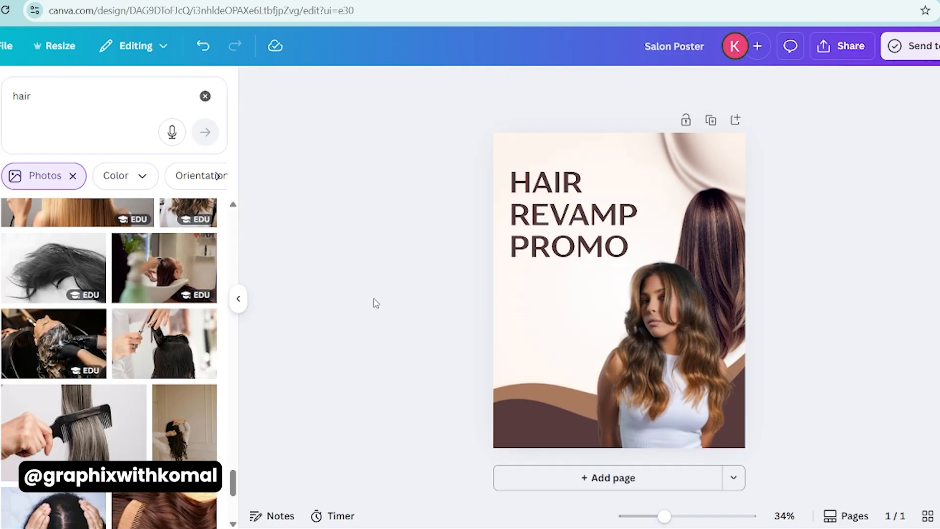
- Move the HAIR REVAMP PROMO heading slightly lower on the poster
{"action": "left_click", "coordinate": [566, 235]}
{"action": "left_click_drag", "start_coordinate": [566, 235], "coordinate": [566, 241]}
{"action": "left_click", "coordinate": [464, 248]}
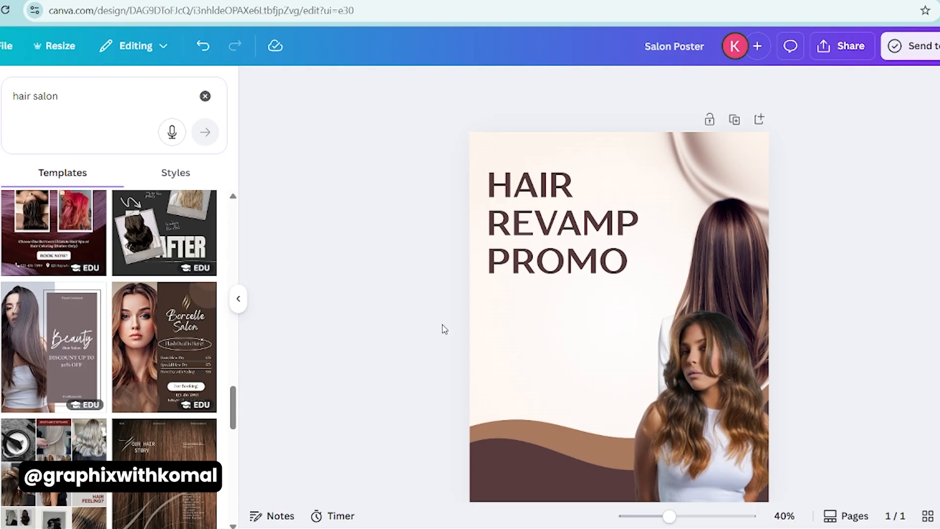
- Paste the line GET UP TO 20% DISCOUNT directly below the heading, left-aligned with the heading's left edge
{"action": "type", "text": "GET UP TO 20% DISCOUNT"}
{"action": "left_click_drag", "start_coordinate": [500, 258], "coordinate": [499, 318]}
{"action": "left_click", "coordinate": [637, 85]}
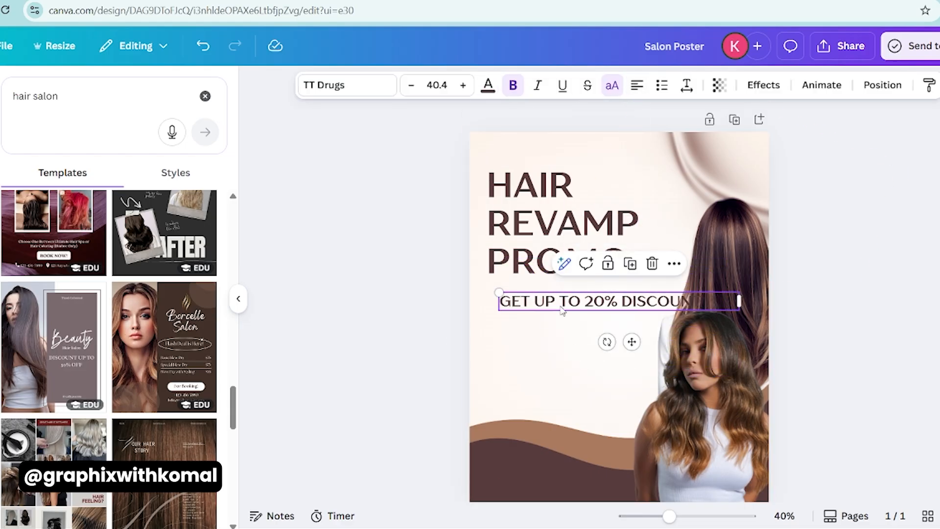
{"action": "left_click_drag", "start_coordinate": [562, 307], "coordinate": [549, 297]}
- Reduce the discount line's font size to 37.4 and color its text black
{"action": "left_click", "coordinate": [411, 85]}
{"action": "left_click", "coordinate": [411, 86]}
{"action": "left_click", "coordinate": [411, 85]}
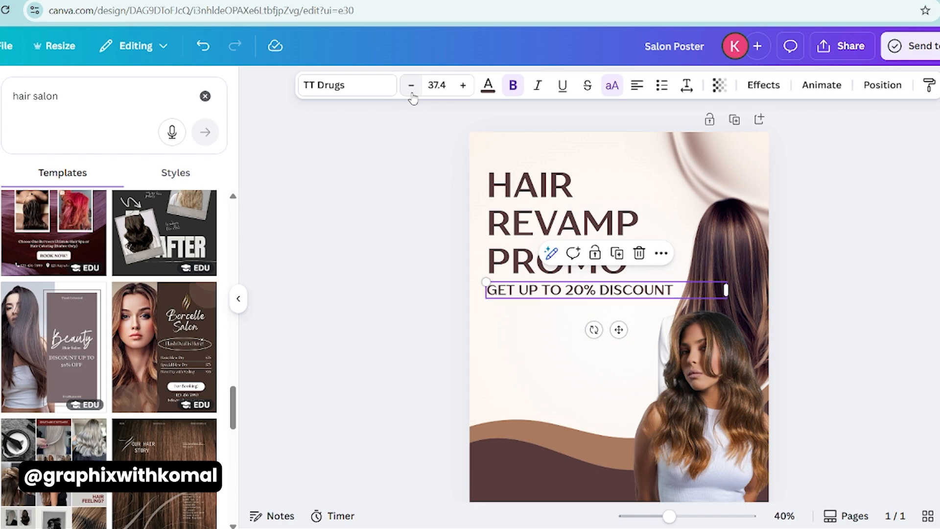
{"action": "left_click", "coordinate": [489, 85]}
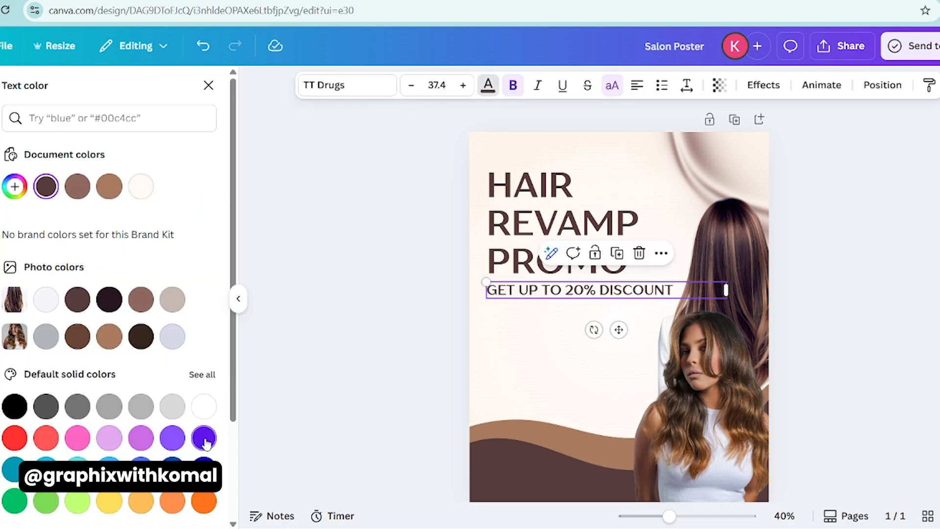
{"action": "left_click", "coordinate": [14, 407]}
- Nudge the text slightly and narrow the discount line's text box to fit its wording
{"action": "left_click", "coordinate": [518, 250], "text": "shift"}
{"action": "left_click_drag", "start_coordinate": [518, 249], "coordinate": [515, 249]}
{"action": "left_click", "coordinate": [715, 289], "text": "shift"}
{"action": "left_click", "coordinate": [716, 289]}
{"action": "left_click_drag", "start_coordinate": [725, 290], "coordinate": [676, 289]}
- Tighten the line spacing of the HAIR REVAMP PROMO heading
{"action": "left_click", "coordinate": [559, 203], "text": "shift"}
{"action": "left_click", "coordinate": [559, 202]}
{"action": "left_click", "coordinate": [687, 84]}
{"action": "left_click_drag", "start_coordinate": [647, 192], "coordinate": [643, 196]}
{"action": "left_click", "coordinate": [361, 267]}
- Move the heading down closer to the discount line and align both texts along their left edges
{"action": "left_click_drag", "start_coordinate": [540, 220], "coordinate": [540, 225]}
{"action": "left_click", "coordinate": [574, 289], "text": "shift"}
{"action": "left_click_drag", "start_coordinate": [511, 255], "coordinate": [509, 257]}
{"action": "left_click", "coordinate": [393, 284]}
{"action": "left_click_drag", "start_coordinate": [562, 292], "coordinate": [562, 290]}
{"action": "left_click", "coordinate": [371, 322]}
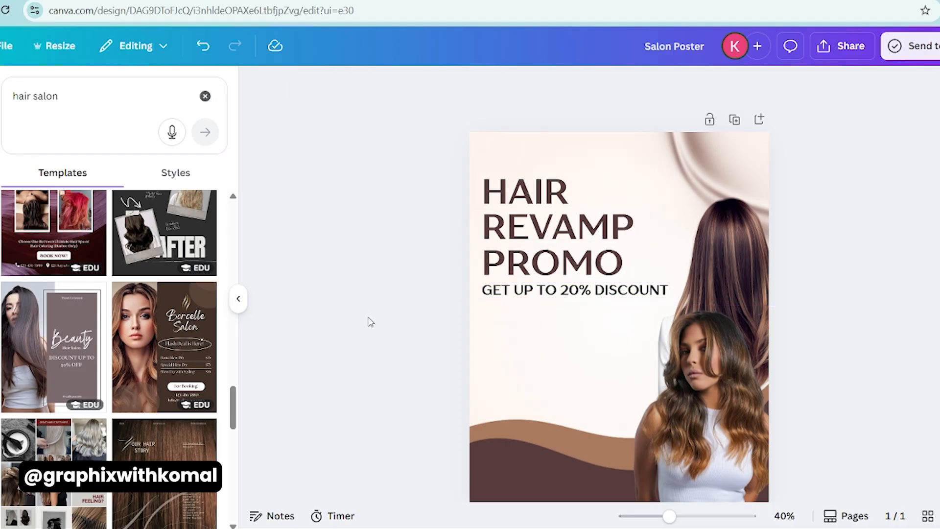
- Add a wide rectangle below the discount line, starting at the text's left edge, and fill it with the document's dark brown
{"action": "scroll", "coordinate": [370, 322], "scroll_direction": "down", "scroll_amount": 2}
{"action": "key", "text": "r"}
{"action": "left_click_drag", "start_coordinate": [610, 280], "coordinate": [517, 324]}
{"action": "left_click_drag", "start_coordinate": [571, 306], "coordinate": [628, 306]}
{"action": "left_click", "coordinate": [323, 85]}
{"action": "left_click", "coordinate": [109, 186]}
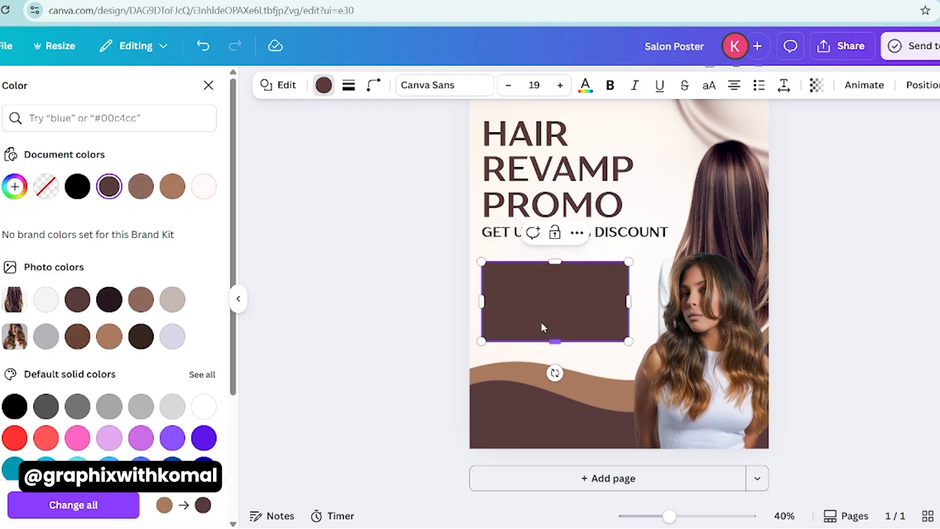
- Round the corners of the dark-brown rectangle below the discount line
{"action": "left_click", "coordinate": [373, 85]}
{"action": "left_click_drag", "start_coordinate": [299, 141], "coordinate": [330, 161]}
{"action": "left_click", "coordinate": [534, 313]}
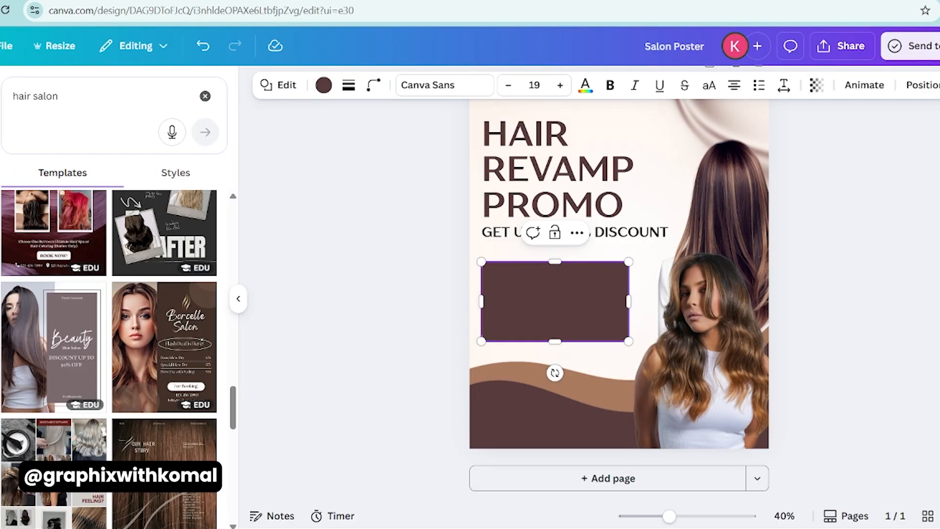
{"action": "left_click", "coordinate": [358, 275]}
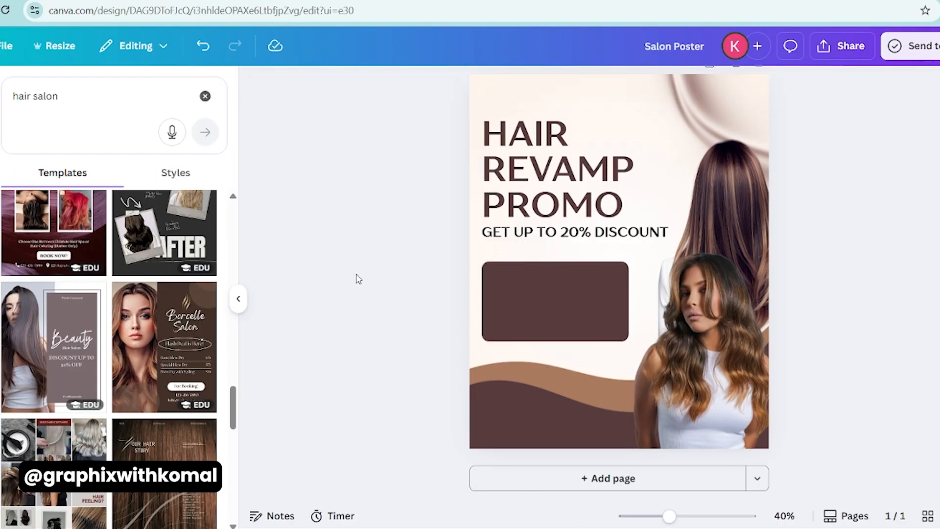
- Add a small light-brown rectangle across the dark panel's upper edge as a label and round its corners
{"action": "key", "text": "r"}
{"action": "left_click_drag", "start_coordinate": [605, 273], "coordinate": [525, 295]}
{"action": "left_click_drag", "start_coordinate": [532, 328], "coordinate": [539, 266]}
{"action": "left_click", "coordinate": [463, 308]}
{"action": "left_click", "coordinate": [373, 85]}
{"action": "left_click_drag", "start_coordinate": [300, 141], "coordinate": [323, 141]}
- Duplicate the discount line onto the light-brown label and change the copy's text to "WHAT WE OFFER"
{"action": "left_click", "coordinate": [507, 233]}
{"action": "left_click_drag", "start_coordinate": [531, 231], "coordinate": [503, 263]}
{"action": "double_click", "coordinate": [543, 256]}
{"action": "type", "text": "WHAT WE OFFER"}
{"action": "left_click", "coordinate": [458, 294]}
- Narrow the WHAT WE OFFER text box to fit its wording and position it over the light-brown label
{"action": "left_click", "coordinate": [524, 262]}
{"action": "left_click", "coordinate": [519, 268]}
{"action": "left_click", "coordinate": [613, 256]}
{"action": "left_click_drag", "start_coordinate": [688, 257], "coordinate": [619, 258]}
{"action": "left_click_drag", "start_coordinate": [498, 247], "coordinate": [550, 262]}
- Widen the dark-brown panel toward the woman's photo and center the light-brown label horizontally on it
{"action": "left_click", "coordinate": [570, 299]}
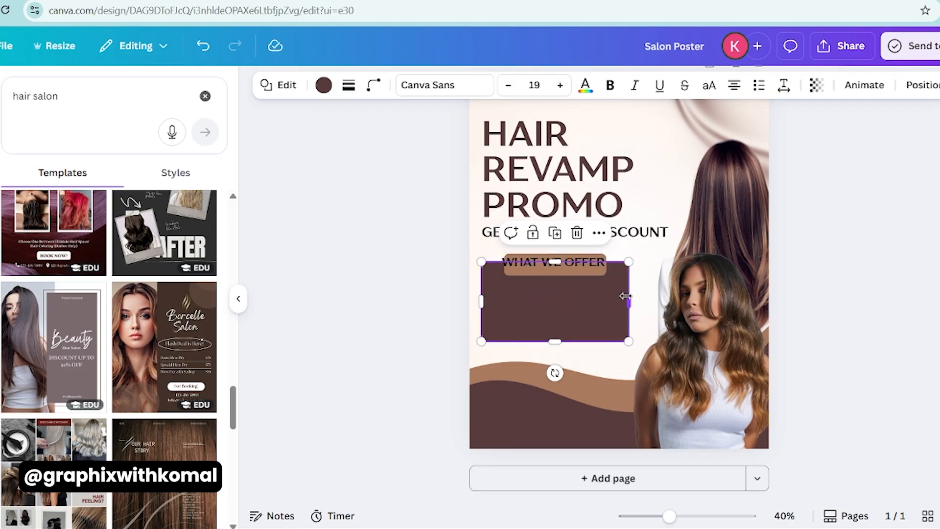
{"action": "left_click_drag", "start_coordinate": [624, 296], "coordinate": [641, 293]}
{"action": "left_click", "coordinate": [592, 271]}
{"action": "left_click_drag", "start_coordinate": [566, 305], "coordinate": [575, 305]}
{"action": "left_click", "coordinate": [590, 305], "text": "shift"}
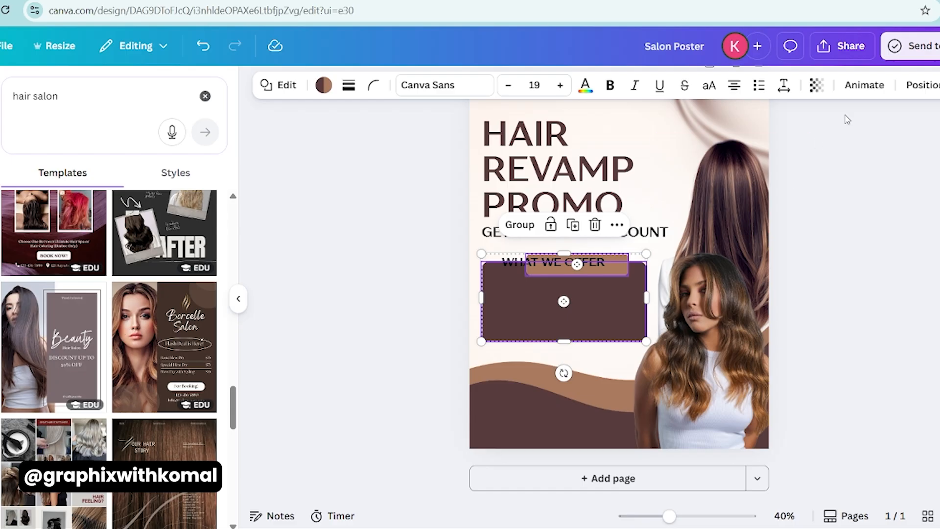
{"action": "left_click", "coordinate": [920, 85]}
{"action": "left_click", "coordinate": [58, 120]}
{"action": "left_click", "coordinate": [148, 293]}
{"action": "left_click", "coordinate": [342, 300]}
- Widen the light-brown label slightly and center the WHAT WE OFFER text inside it
{"action": "left_click", "coordinate": [541, 263]}
{"action": "left_click_drag", "start_coordinate": [541, 264], "coordinate": [553, 264]}
{"action": "scroll", "coordinate": [552, 264], "scroll_direction": "up", "scroll_amount": 3}
{"action": "left_click", "coordinate": [497, 277]}
{"action": "left_click_drag", "start_coordinate": [463, 265], "coordinate": [453, 265]}
{"action": "left_click", "coordinate": [533, 265]}
{"action": "left_click_drag", "start_coordinate": [534, 265], "coordinate": [529, 269]}
{"action": "scroll", "coordinate": [530, 269], "scroll_direction": "down", "scroll_amount": 4}
{"action": "left_click", "coordinate": [465, 320]}
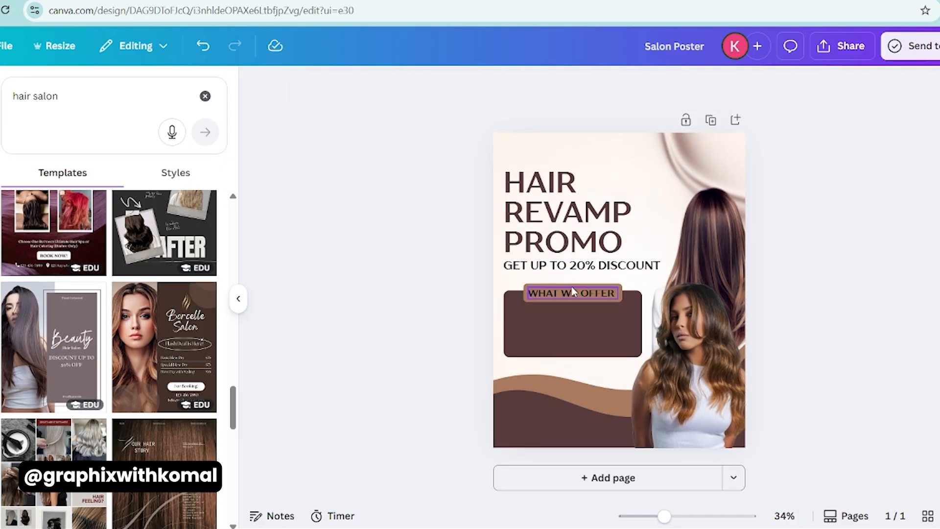
- Recolor the WHAT WE OFFER text with the document's off-white
{"action": "left_click", "coordinate": [579, 296]}
{"action": "left_click", "coordinate": [487, 85]}
{"action": "left_click", "coordinate": [171, 188]}
{"action": "left_click", "coordinate": [356, 249]}
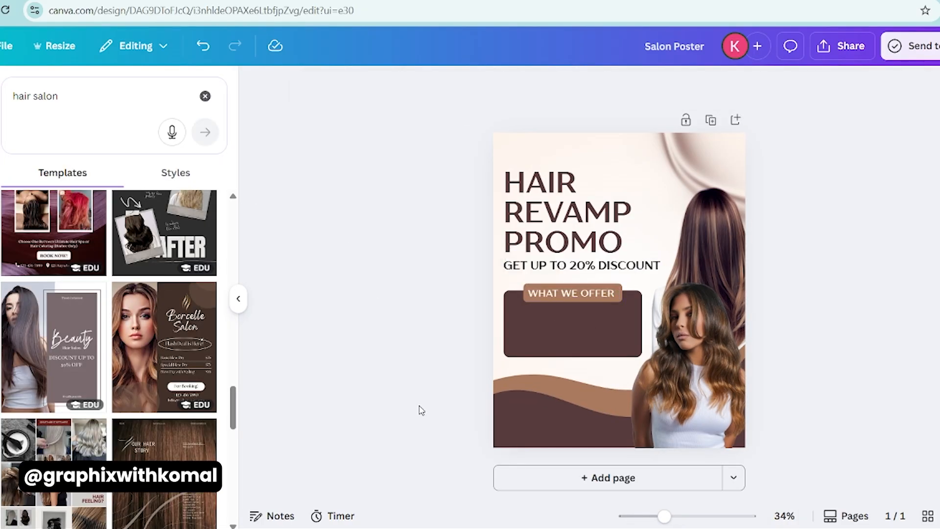
- Paste a text line onto the poster and make it read "Revamping"
{"action": "type", "text": "REVAMPIN"}
{"action": "double_click", "coordinate": [582, 304]}
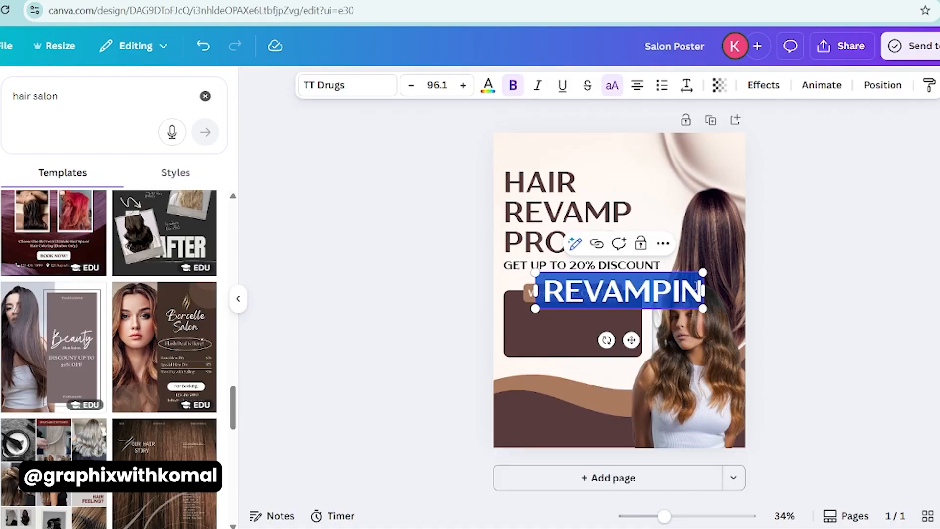
{"action": "left_click", "coordinate": [697, 286]}
{"action": "type", "text": "g"}
{"action": "left_click", "coordinate": [430, 229]}
- Turn off all caps for the Revamping text, shrink it to size 28.6 on the dark panel, and make it white
{"action": "left_click", "coordinate": [555, 281]}
{"action": "left_click", "coordinate": [610, 87]}
{"action": "left_click_drag", "start_coordinate": [706, 272], "coordinate": [583, 297]}
{"action": "left_click", "coordinate": [488, 85]}
{"action": "left_click", "coordinate": [204, 406]}
{"action": "left_click", "coordinate": [416, 361]}
- Increase the dark panel's height to 330 and move the Revamping text down and slightly left inside it
{"action": "scroll", "coordinate": [506, 314], "scroll_direction": "up", "scroll_amount": 3}
{"action": "left_click", "coordinate": [520, 367]}
{"action": "left_click_drag", "start_coordinate": [525, 404], "coordinate": [526, 420]}
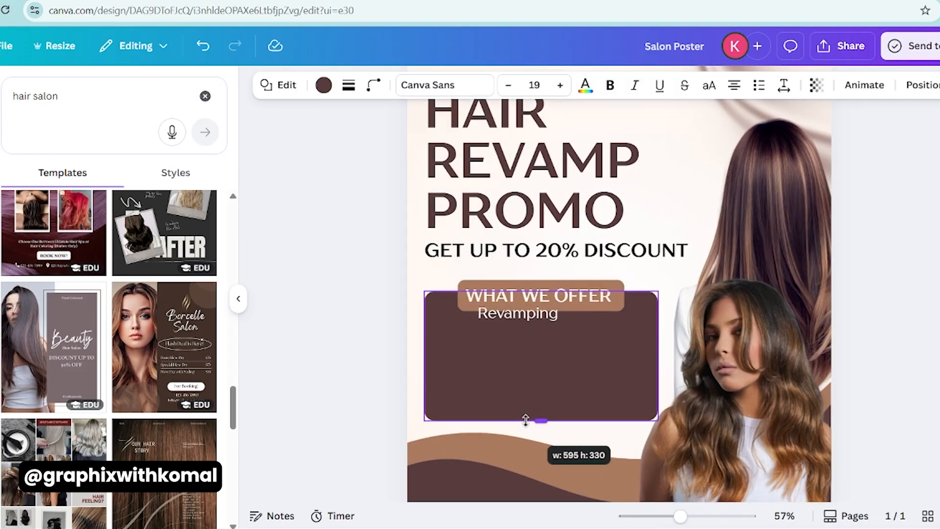
{"action": "left_click", "coordinate": [504, 314]}
{"action": "left_click_drag", "start_coordinate": [504, 313], "coordinate": [488, 333]}
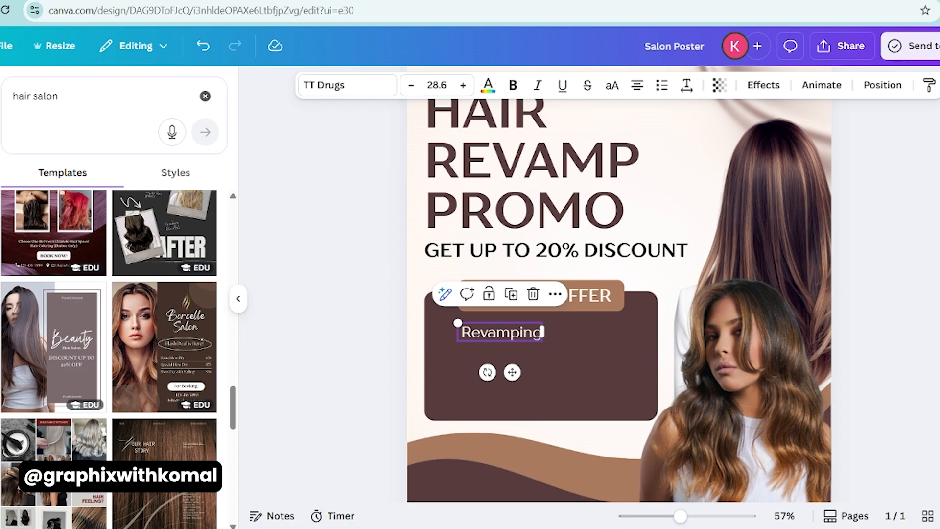
- Duplicate the Revamping line three times at even spacing below it and shift the whole stack up slightly
{"action": "left_click_drag", "start_coordinate": [479, 333], "coordinate": [474, 356]}
{"action": "left_click_drag", "start_coordinate": [475, 357], "coordinate": [476, 380]}
{"action": "left_click_drag", "start_coordinate": [477, 381], "coordinate": [476, 405]}
{"action": "left_click", "coordinate": [478, 381], "text": "shift"}
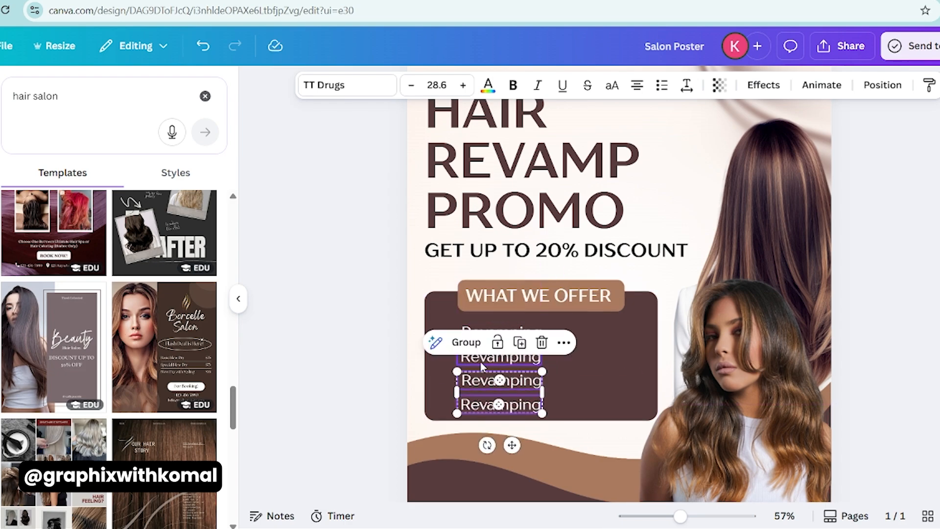
{"action": "left_click", "coordinate": [478, 357], "text": "shift"}
{"action": "left_click", "coordinate": [475, 335], "text": "shift"}
{"action": "left_click_drag", "start_coordinate": [474, 347], "coordinate": [474, 343]}
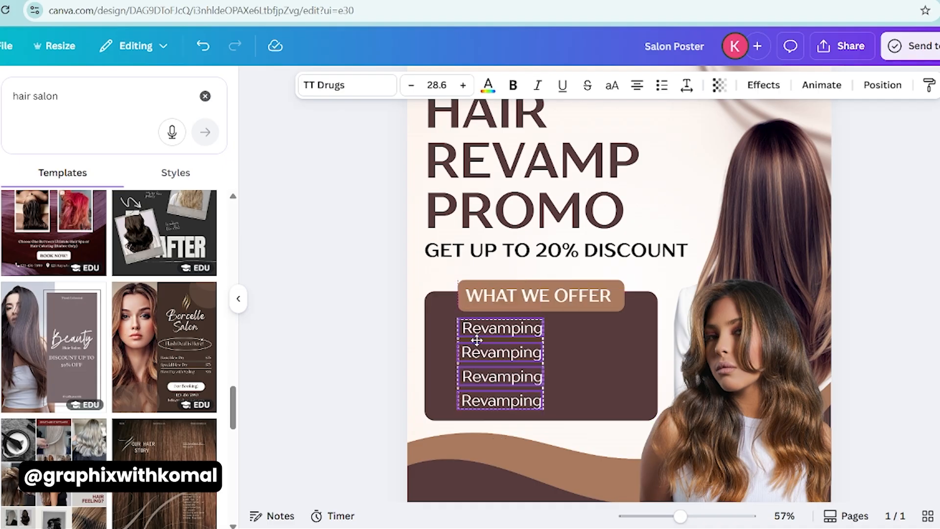
- Reduce the Revamping lines to size 21.6, left-align them, and add a fifth copy to the stack
{"action": "left_click", "coordinate": [411, 86]}
{"action": "left_click", "coordinate": [410, 85]}
{"action": "left_click", "coordinate": [410, 86]}
{"action": "left_click", "coordinate": [410, 86]}
{"action": "left_click", "coordinate": [410, 86]}
{"action": "left_click", "coordinate": [410, 86]}
{"action": "left_click", "coordinate": [410, 85]}
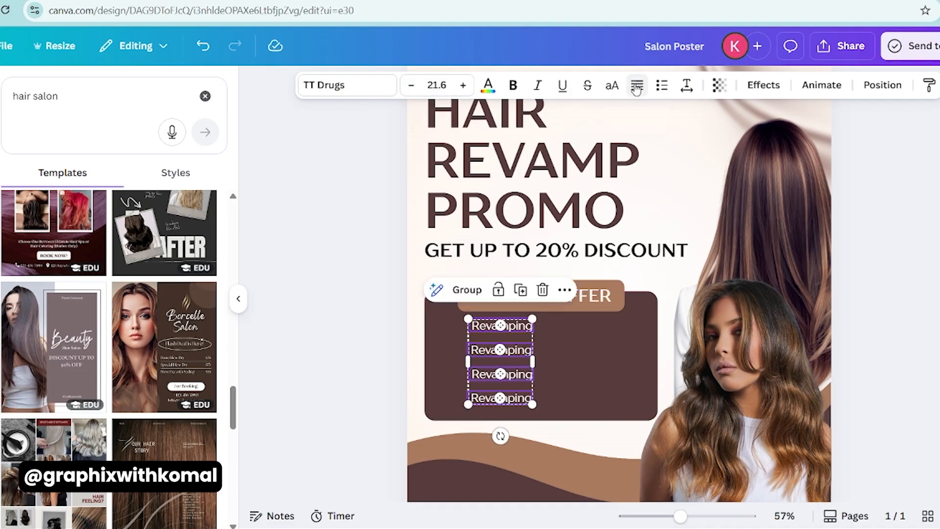
{"action": "left_click", "coordinate": [330, 382]}
{"action": "left_click", "coordinate": [485, 326]}
{"action": "left_click", "coordinate": [486, 328]}
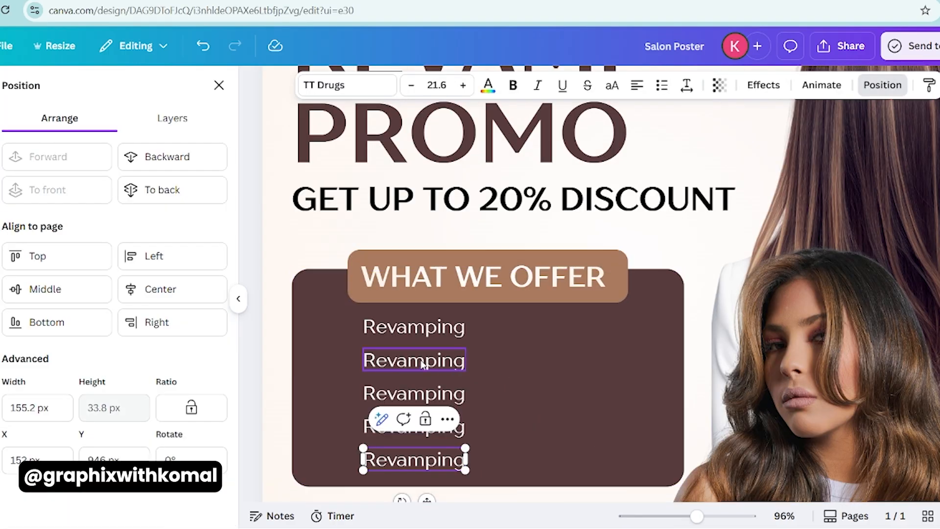
{"action": "left_click", "coordinate": [424, 365]}
- Change the second list line to "Hair Tinting" and the third to "Extensiond"
{"action": "double_click", "coordinate": [468, 359]}
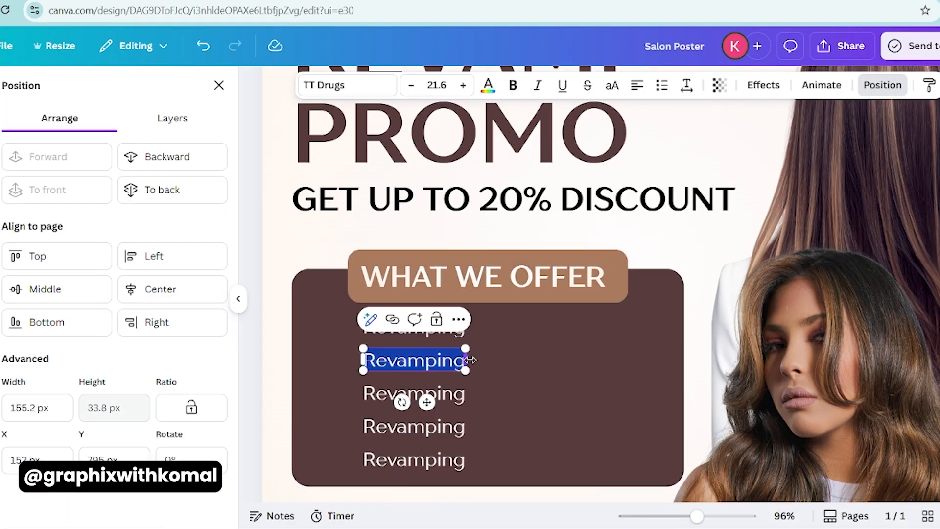
{"action": "type", "text": "Hair Tinting"}
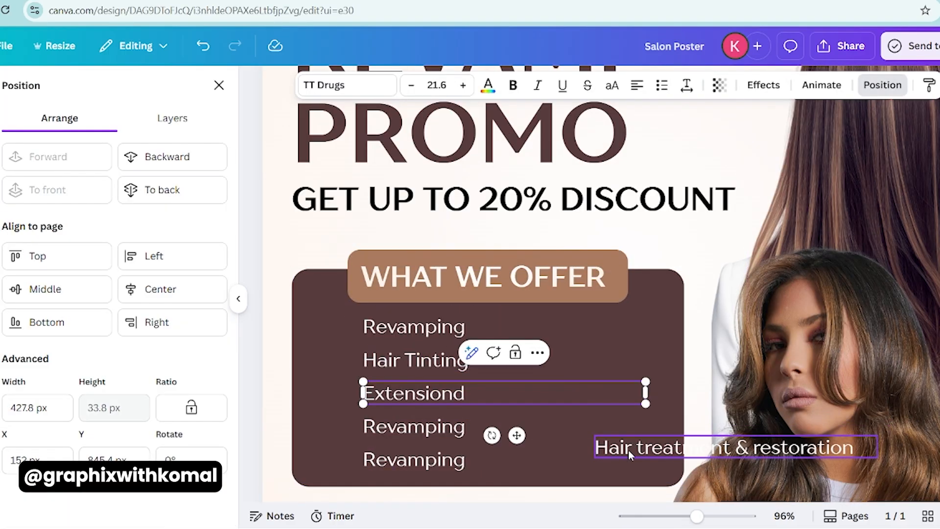
{"action": "triple_click", "coordinate": [628, 451]}
{"action": "key", "text": "ctrl+c"}
- Replace the fifth line with "Hair treatment & restoration", remove the stray copy, and widen the line's box to 427.8 px
{"action": "left_click", "coordinate": [413, 459]}
{"action": "double_click", "coordinate": [473, 458]}
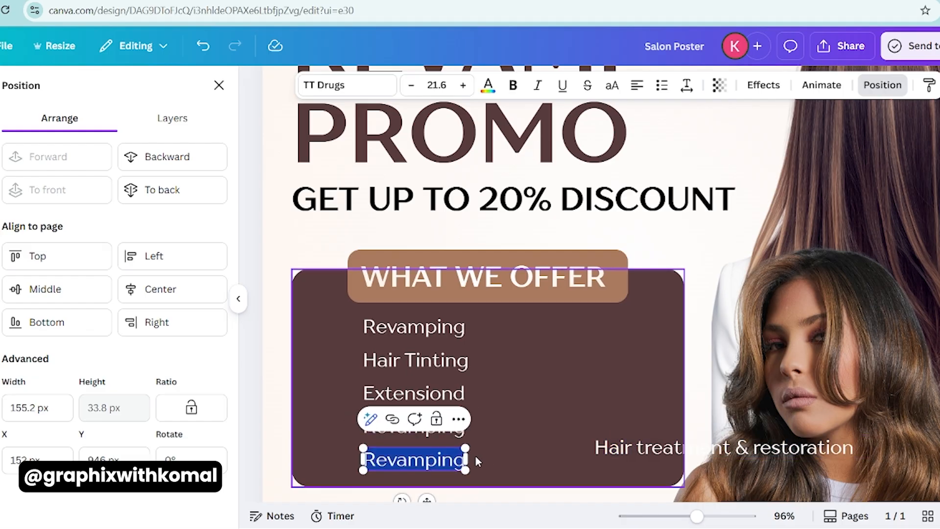
{"action": "key", "text": "ctrl+v"}
{"action": "left_click", "coordinate": [686, 450]}
{"action": "left_click", "coordinate": [769, 406]}
{"action": "left_click", "coordinate": [600, 469]}
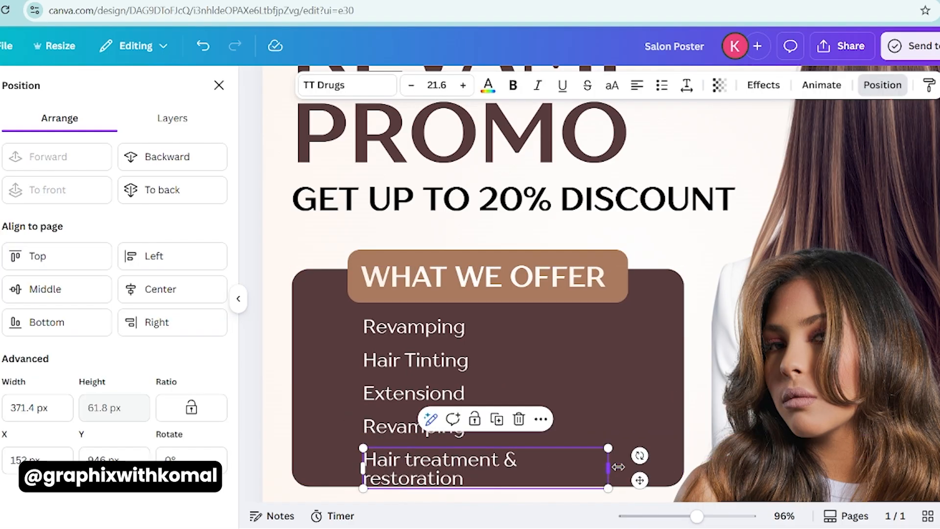
{"action": "left_click_drag", "start_coordinate": [619, 466], "coordinate": [655, 467]}
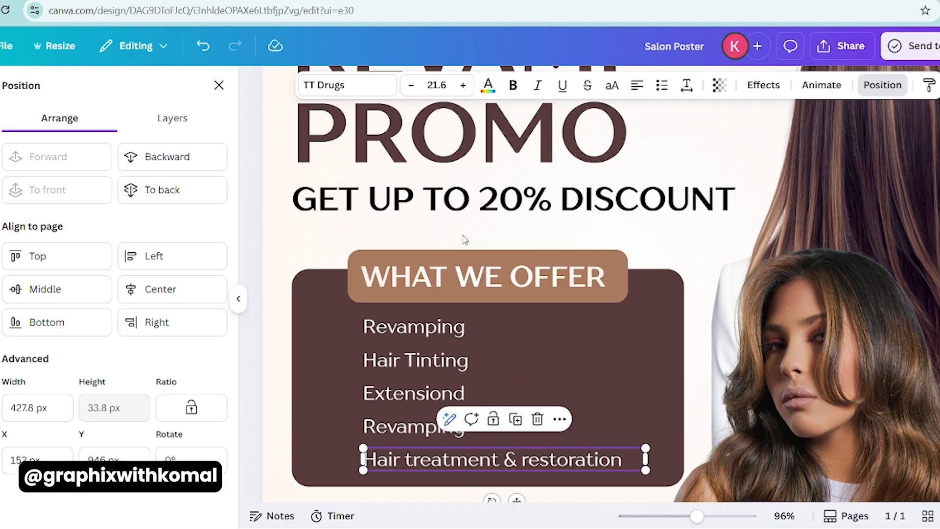
- Replace the fourth list line with "Texture Modification"
{"action": "double_click", "coordinate": [414, 427]}
{"action": "key", "text": "ctrl+v"}
{"action": "left_click", "coordinate": [335, 424]}
{"action": "left_click", "coordinate": [446, 428]}
{"action": "type", "text": "M"}
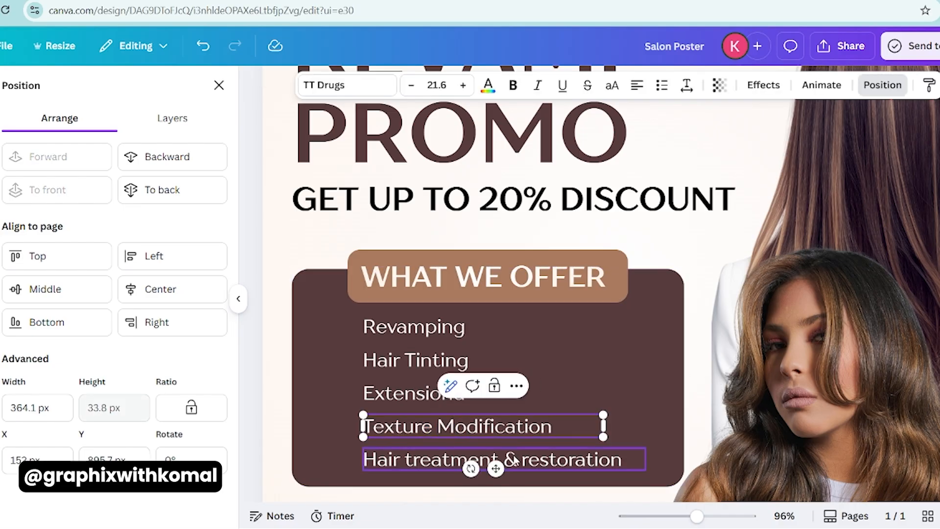
- Capitalize the last list line as "Hair Treatment & Restoration"
{"action": "double_click", "coordinate": [527, 460]}
{"action": "left_click", "coordinate": [528, 460]}
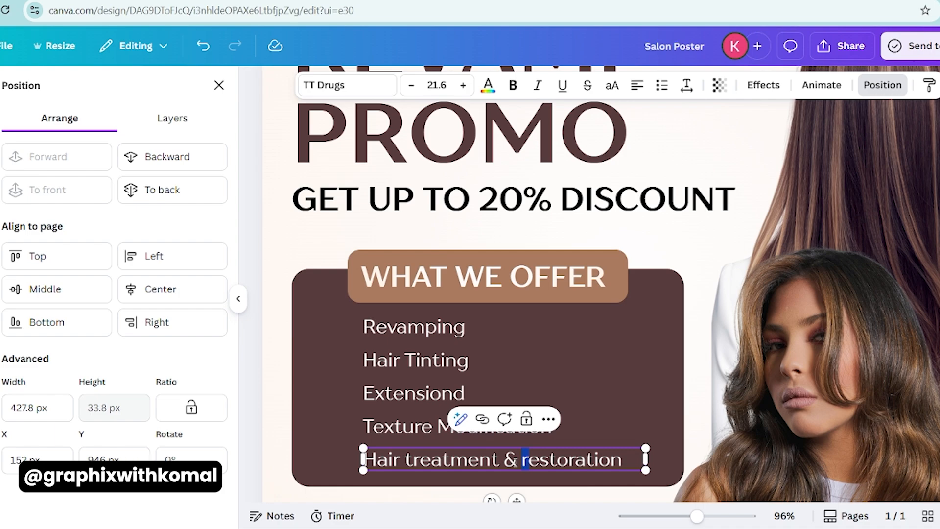
{"action": "type", "text": "RT"}
{"action": "scroll", "coordinate": [383, 394], "scroll_direction": "down", "scroll_amount": 4}
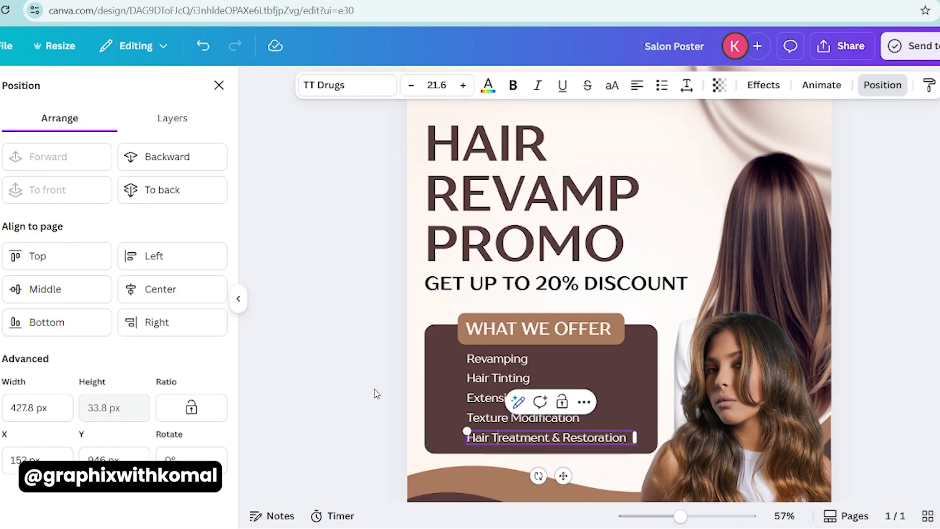
{"action": "left_click", "coordinate": [265, 383]}
- Select all five service lines and nudge them up slightly inside the dark panel
{"action": "left_click", "coordinate": [497, 360]}
{"action": "left_click", "coordinate": [496, 379], "text": "shift"}
{"action": "left_click", "coordinate": [493, 398], "text": "shift"}
{"action": "left_click", "coordinate": [492, 417], "text": "shift"}
{"action": "left_click", "coordinate": [491, 437], "text": "shift"}
{"action": "left_click_drag", "start_coordinate": [491, 438], "coordinate": [496, 443]}
{"action": "left_click", "coordinate": [358, 373]}
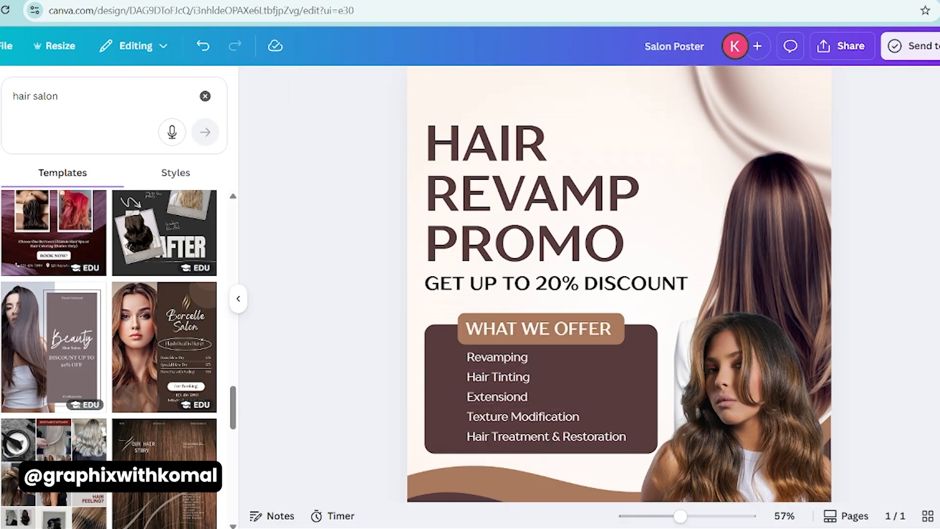
- Search the elements for "bullet points" and limit the results to graphics
{"action": "left_click", "coordinate": [1, 126]}
{"action": "left_click", "coordinate": [95, 89]}
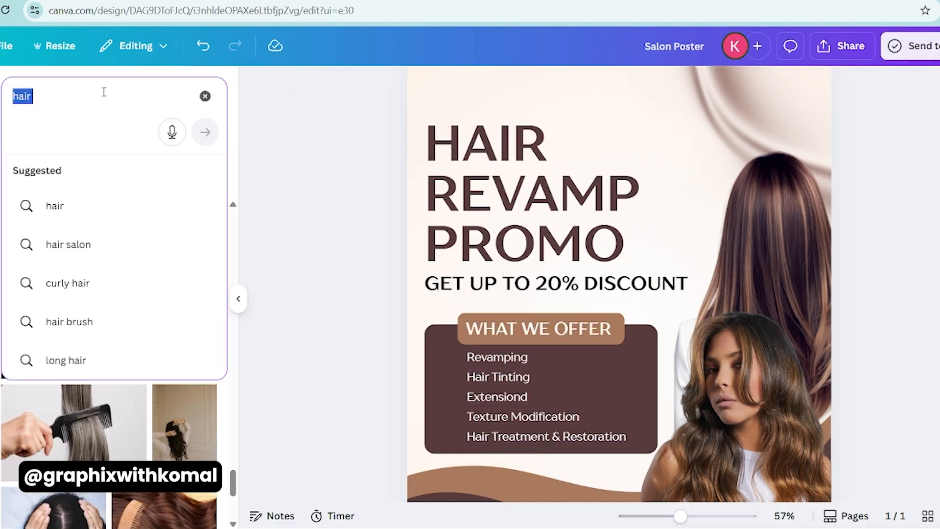
{"action": "type", "text": "buller"}
{"action": "type", "text": " p"}
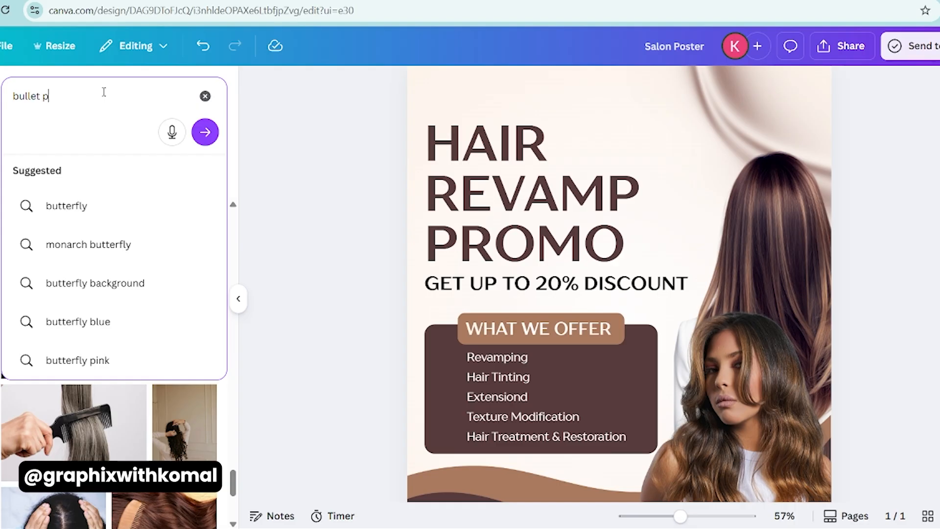
{"action": "type", "text": "oints"}
{"action": "key", "text": "Return"}
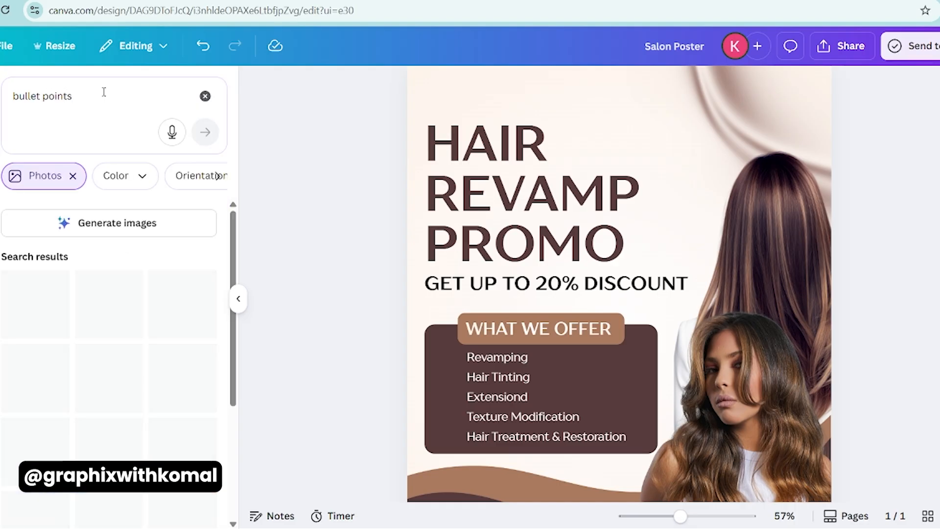
{"action": "left_click", "coordinate": [51, 181]}
{"action": "scroll", "coordinate": [113, 343], "scroll_direction": "down", "scroll_amount": 10}
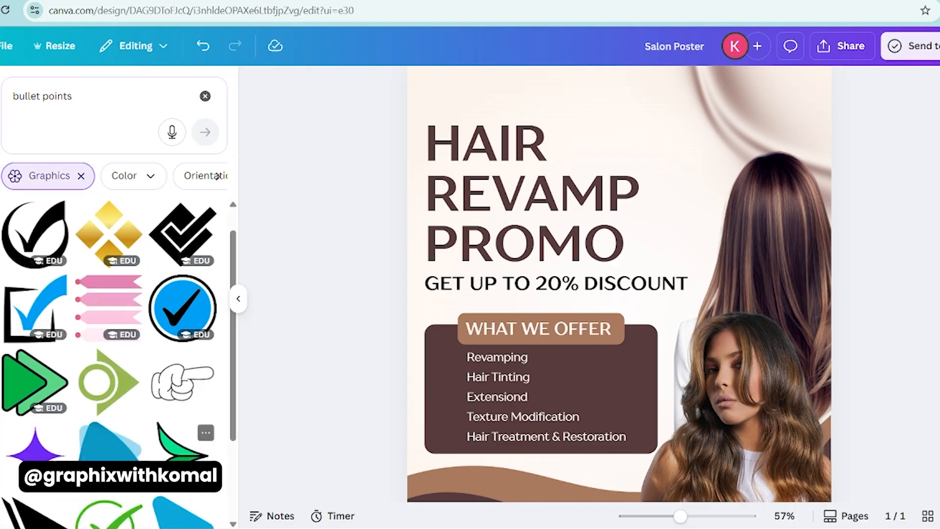
- Add the black double-arrowhead graphic, shrink it to text height beside Revamping, and recolor it white
{"action": "left_click", "coordinate": [35, 227]}
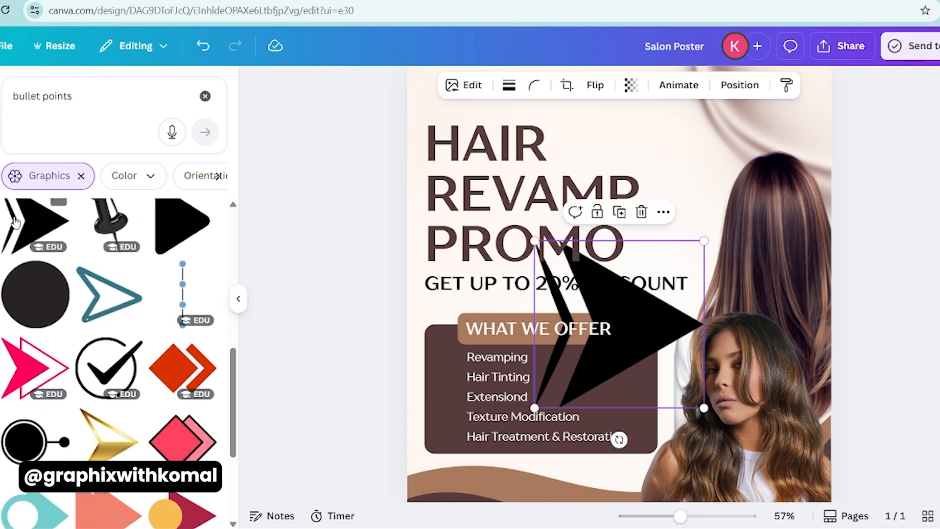
{"action": "left_click_drag", "start_coordinate": [705, 240], "coordinate": [461, 396]}
{"action": "left_click", "coordinate": [482, 85]}
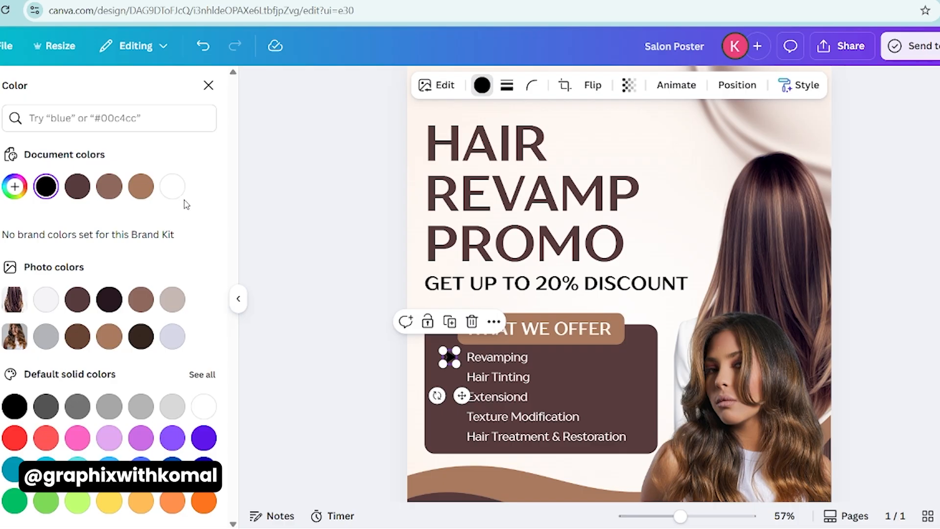
{"action": "left_click", "coordinate": [431, 404]}
- Line up the arrow with the Revamping text and place copies of it beside Hair Tinting and Extensiond
{"action": "scroll", "coordinate": [430, 405], "scroll_direction": "up", "scroll_amount": 5}
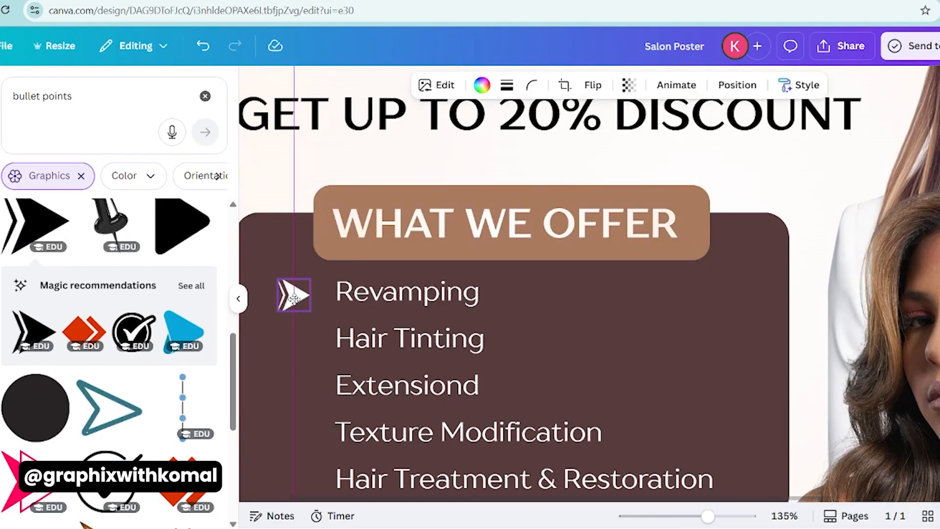
{"action": "left_click", "coordinate": [358, 292]}
{"action": "left_click", "coordinate": [304, 293], "text": "shift"}
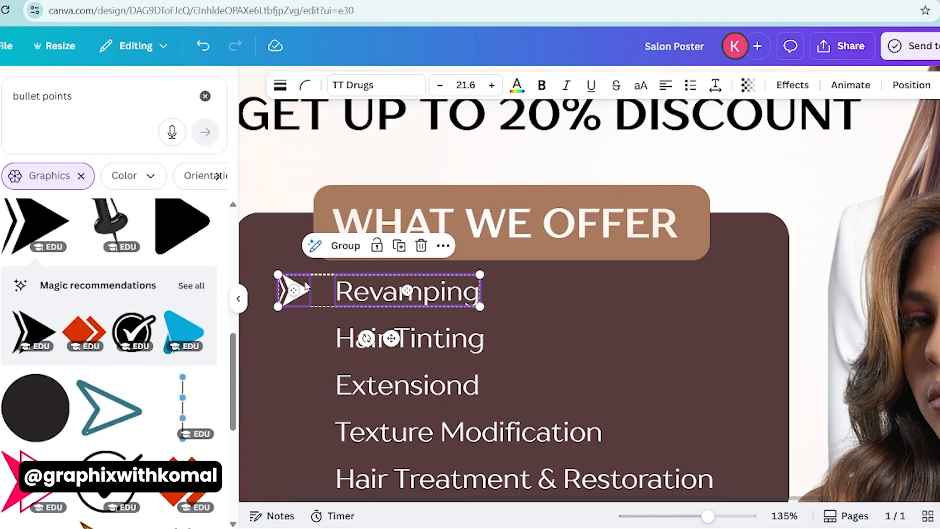
{"action": "left_click", "coordinate": [302, 289]}
{"action": "left_click_drag", "start_coordinate": [302, 285], "coordinate": [302, 328]}
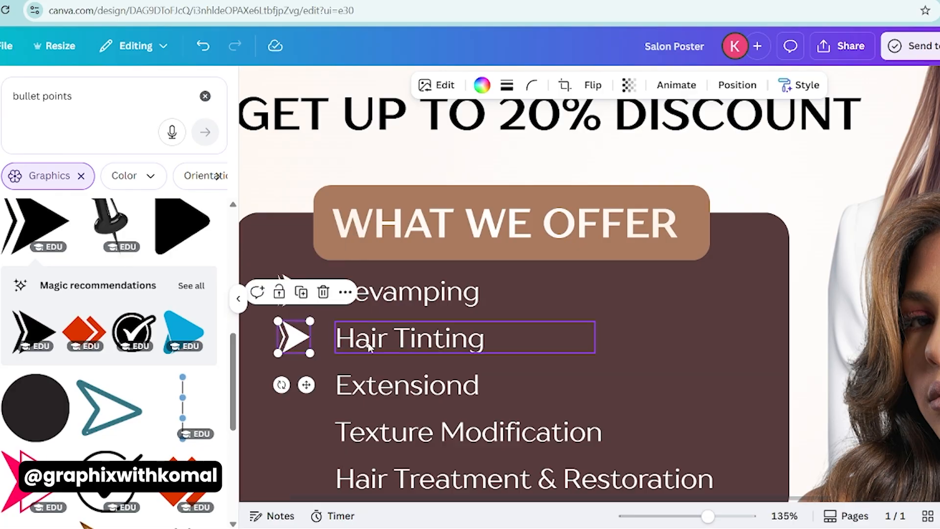
{"action": "left_click", "coordinate": [368, 300]}
{"action": "left_click", "coordinate": [300, 299]}
{"action": "left_click_drag", "start_coordinate": [298, 333], "coordinate": [299, 380]}
- Align each of the first three arrows to the vertical middle of its text: Extensiond, Hair Tinting, and Revamping
{"action": "scroll", "coordinate": [343, 338], "scroll_direction": "down", "scroll_amount": 1}
{"action": "left_click", "coordinate": [367, 315], "text": "shift"}
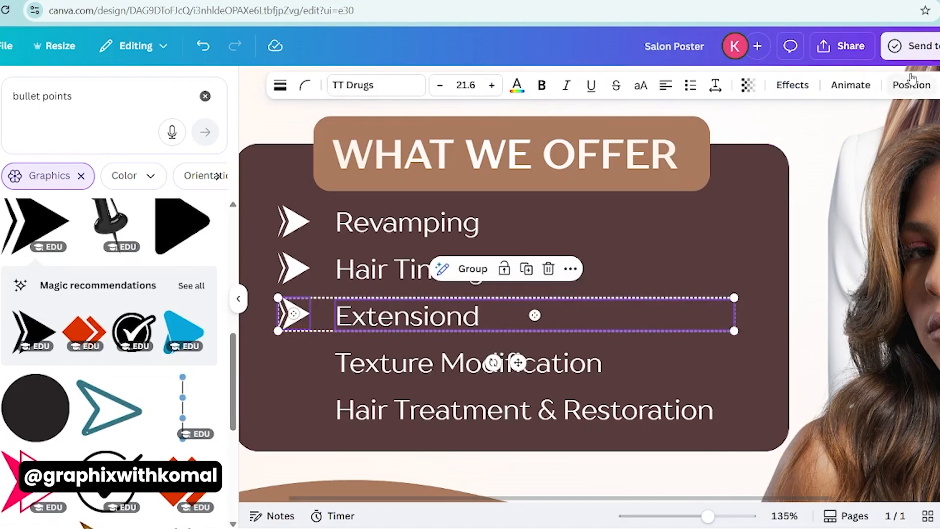
{"action": "left_click", "coordinate": [910, 84]}
{"action": "left_click", "coordinate": [91, 290]}
{"action": "left_click", "coordinate": [298, 269]}
{"action": "left_click", "coordinate": [360, 269], "text": "shift"}
{"action": "left_click", "coordinate": [70, 289]}
{"action": "left_click", "coordinate": [297, 224]}
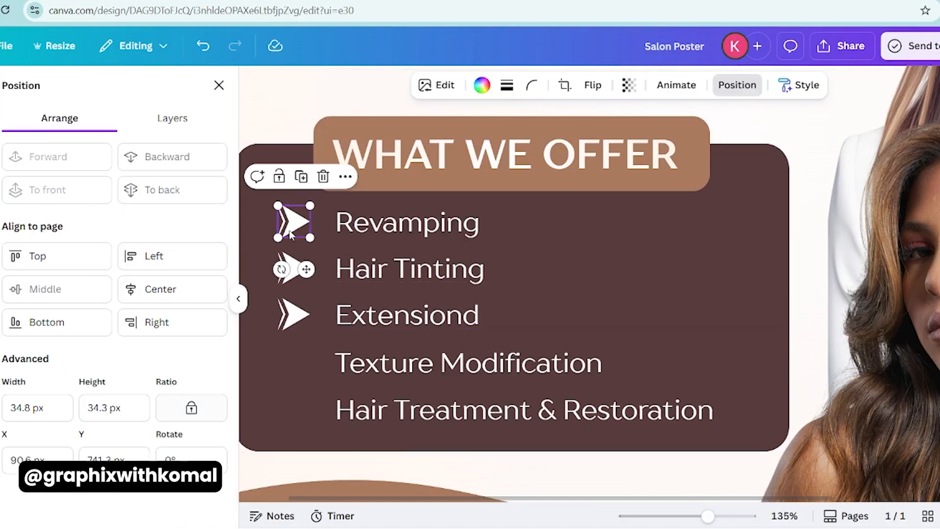
{"action": "left_click", "coordinate": [360, 224], "text": "shift"}
{"action": "left_click", "coordinate": [47, 291]}
- Copy the arrows beside Texture Modification and Hair Treatment & Restoration and align each to its text's vertical middle
{"action": "left_click_drag", "start_coordinate": [300, 272], "coordinate": [295, 406]}
{"action": "left_click", "coordinate": [392, 409], "text": "shift"}
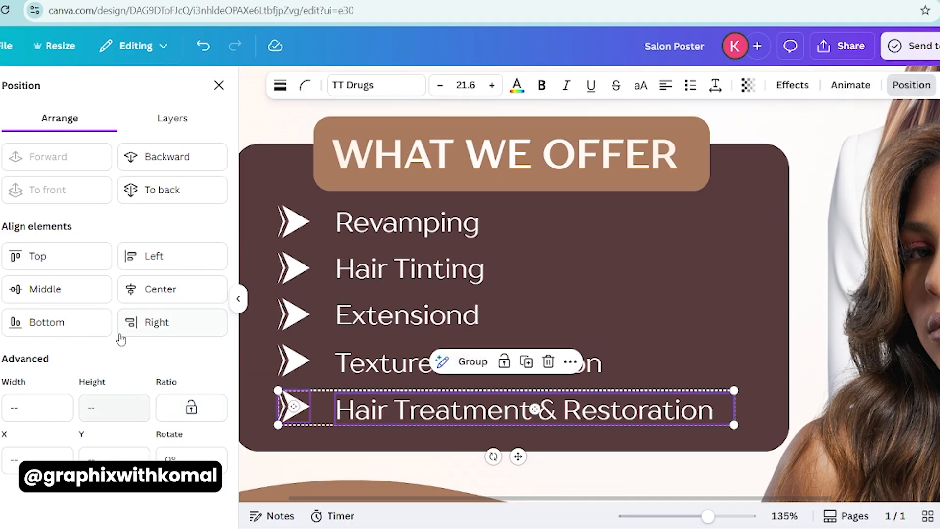
{"action": "left_click", "coordinate": [73, 293]}
{"action": "left_click", "coordinate": [297, 362]}
{"action": "left_click", "coordinate": [356, 365], "text": "shift"}
{"action": "left_click", "coordinate": [68, 295]}
{"action": "left_click", "coordinate": [295, 316]}
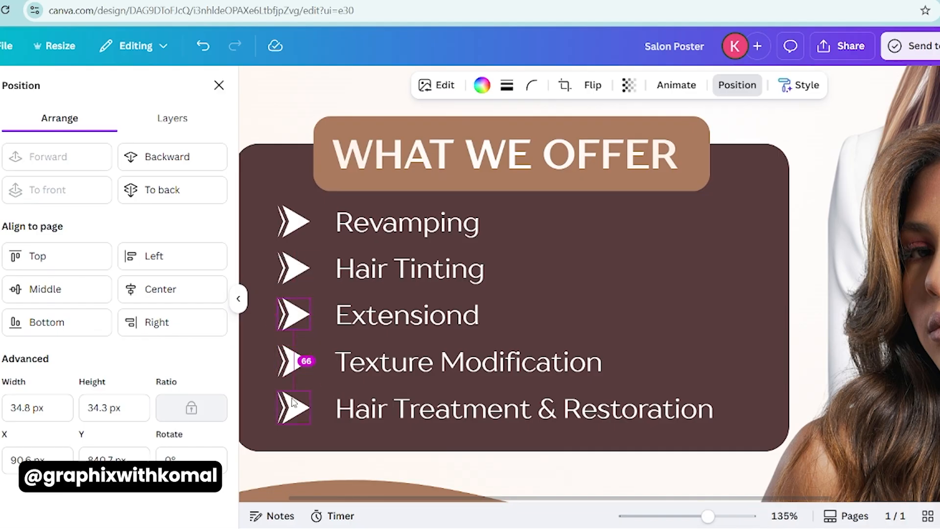
{"action": "scroll", "coordinate": [425, 366], "scroll_direction": "down", "scroll_amount": 4}
{"action": "left_click", "coordinate": [352, 358]}
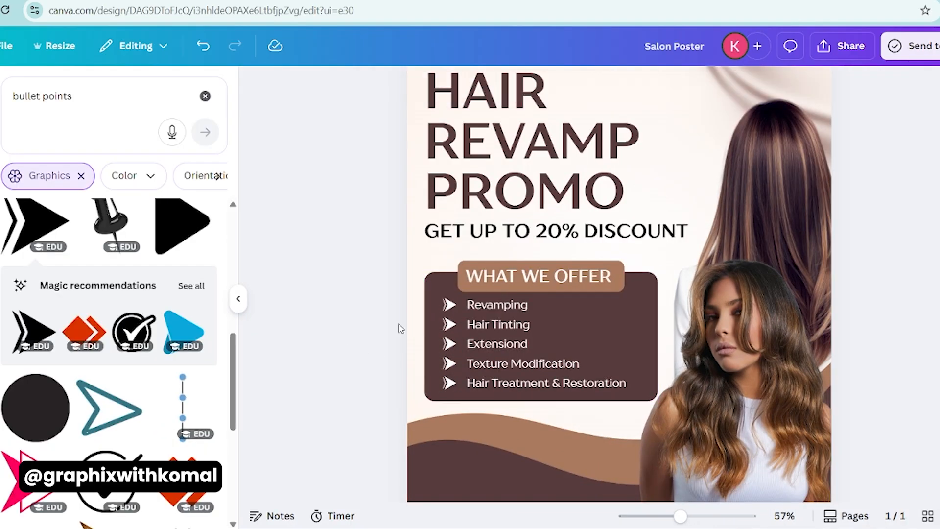
{"action": "scroll", "coordinate": [375, 341], "scroll_direction": "down", "scroll_amount": 2}
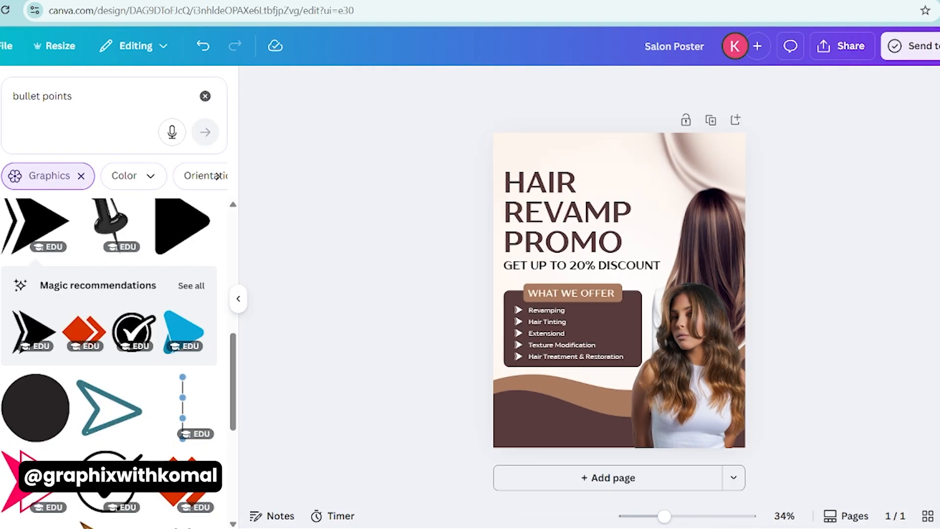
{"action": "left_click", "coordinate": [539, 436]}
{"action": "left_click", "coordinate": [444, 443]}
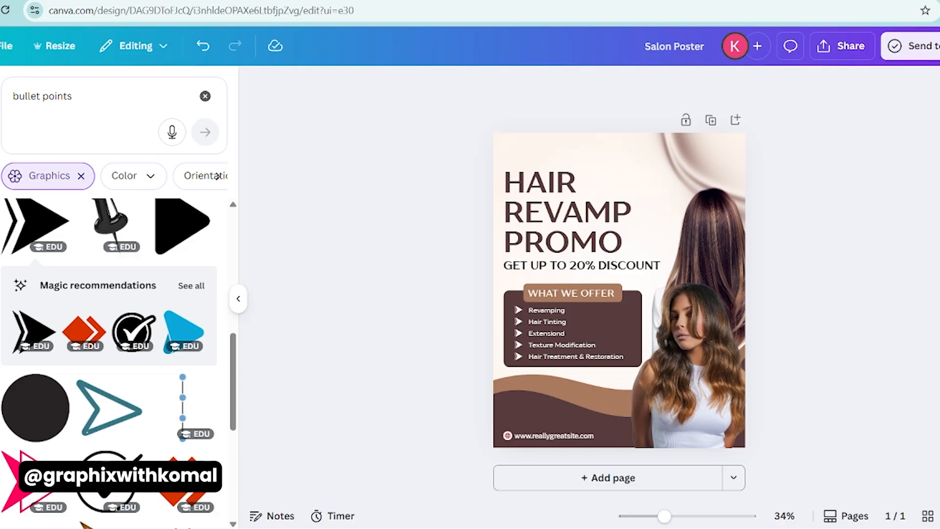
{"action": "scroll", "coordinate": [621, 439], "scroll_direction": "up", "scroll_amount": 3}
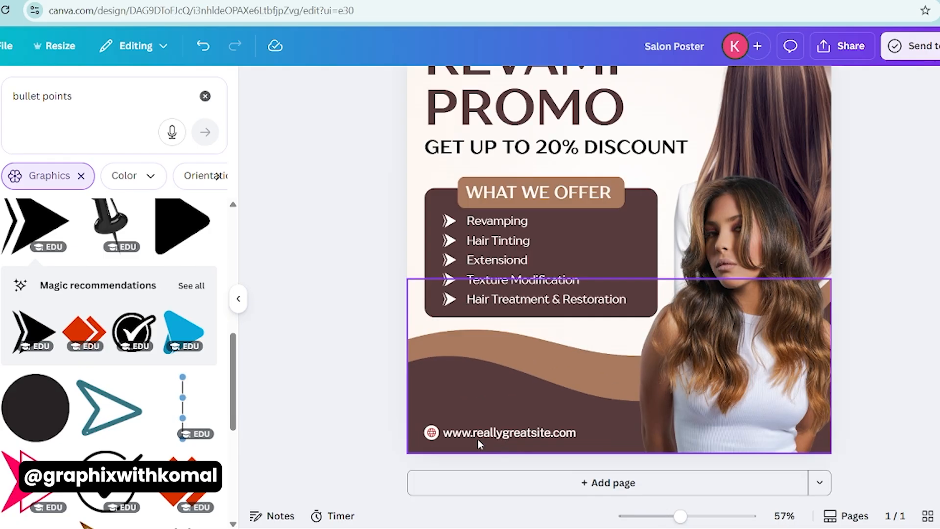
{"action": "left_click", "coordinate": [431, 432]}
{"action": "left_click", "coordinate": [493, 84]}
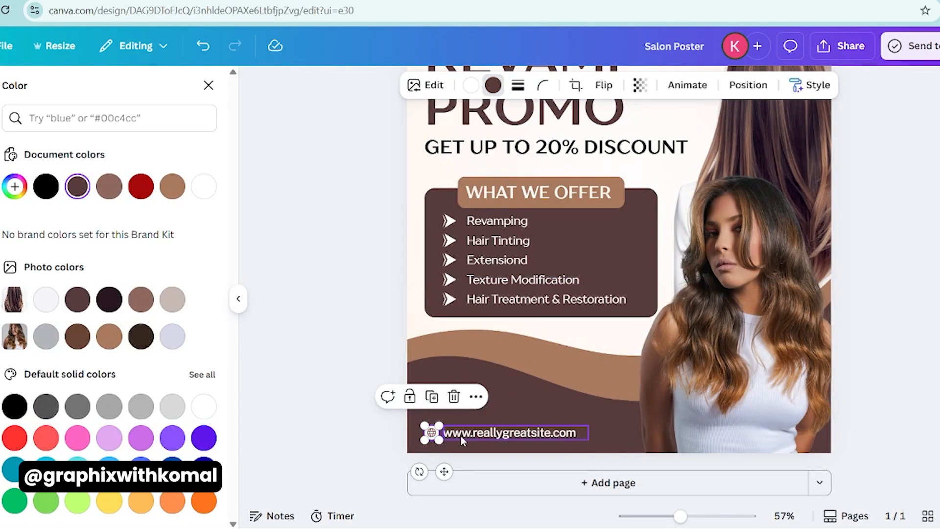
- Duplicate the website text just above itself and replace the copy's wording with the salon's phone number
{"action": "left_click", "coordinate": [465, 434]}
{"action": "left_click_drag", "start_coordinate": [482, 430], "coordinate": [482, 406]}
{"action": "double_click", "coordinate": [482, 406]}
{"action": "type", "text": "+123-456-7890"}
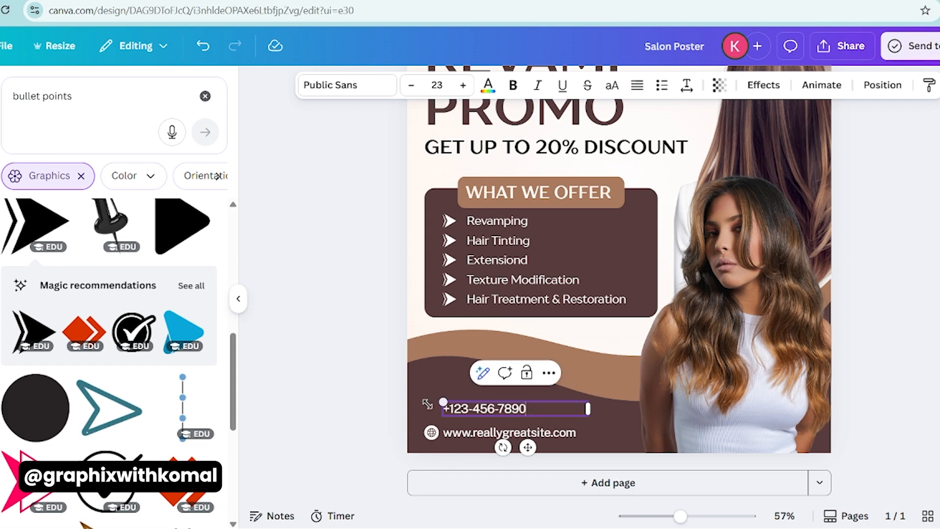
- Search the graphics for call, add the round black phone icon, shrink it beside the phone number, and recolor it white
{"action": "left_click", "coordinate": [117, 101]}
{"action": "type", "text": "call"}
{"action": "key", "text": "Return"}
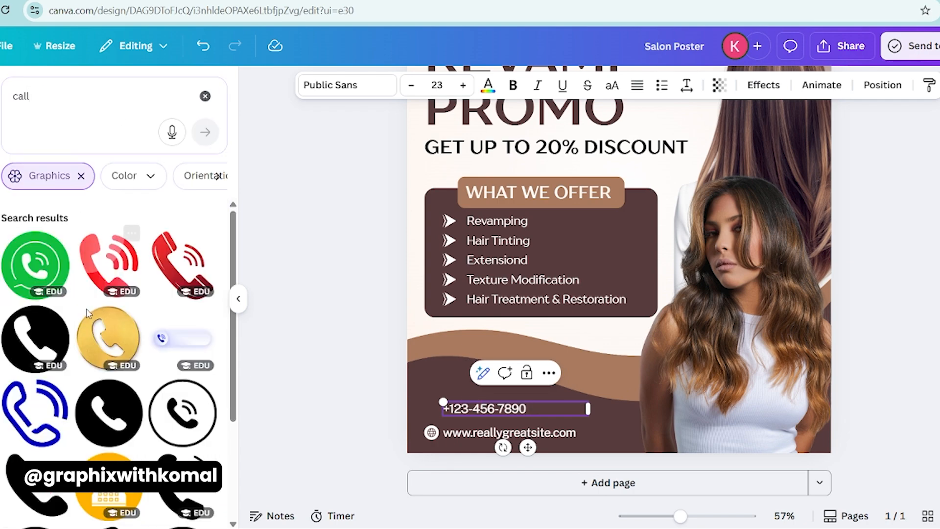
{"action": "left_click", "coordinate": [39, 336]}
{"action": "left_click_drag", "start_coordinate": [651, 201], "coordinate": [535, 345]}
{"action": "left_click_drag", "start_coordinate": [587, 430], "coordinate": [476, 366]}
{"action": "left_click_drag", "start_coordinate": [430, 406], "coordinate": [430, 406]}
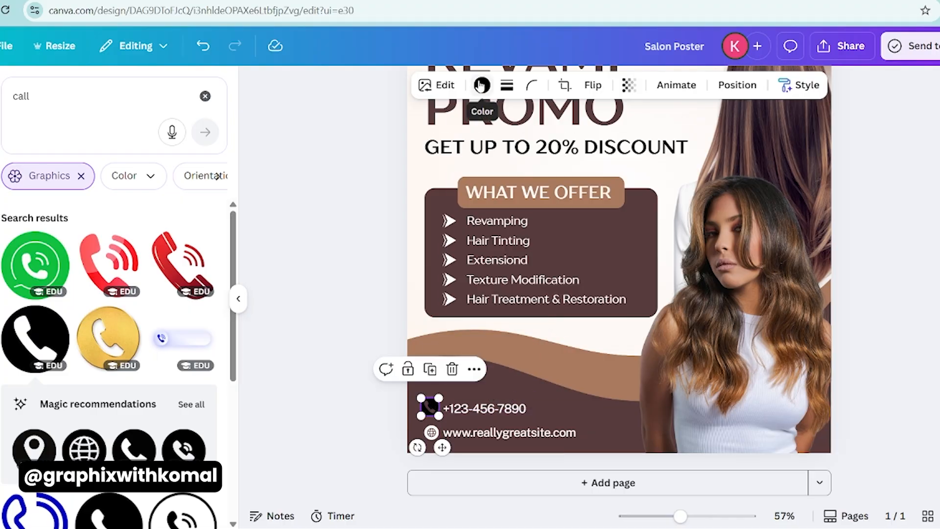
{"action": "left_click", "coordinate": [482, 87]}
{"action": "left_click", "coordinate": [173, 188]}
{"action": "left_click", "coordinate": [361, 440]}
- Resize the phone icon to match the globe icon and line it up directly above it
{"action": "scroll", "coordinate": [419, 438], "scroll_direction": "up", "scroll_amount": 3}
{"action": "scroll", "coordinate": [418, 435], "scroll_direction": "up", "scroll_amount": 1}
{"action": "scroll", "coordinate": [404, 380], "scroll_direction": "down", "scroll_amount": 5}
{"action": "left_click", "coordinate": [323, 345]}
{"action": "left_click_drag", "start_coordinate": [328, 318], "coordinate": [325, 325]}
{"action": "left_click_drag", "start_coordinate": [310, 340], "coordinate": [296, 326]}
{"action": "left_click", "coordinate": [311, 406], "text": "shift"}
{"action": "left_click", "coordinate": [303, 346]}
{"action": "left_click", "coordinate": [314, 406], "text": "shift"}
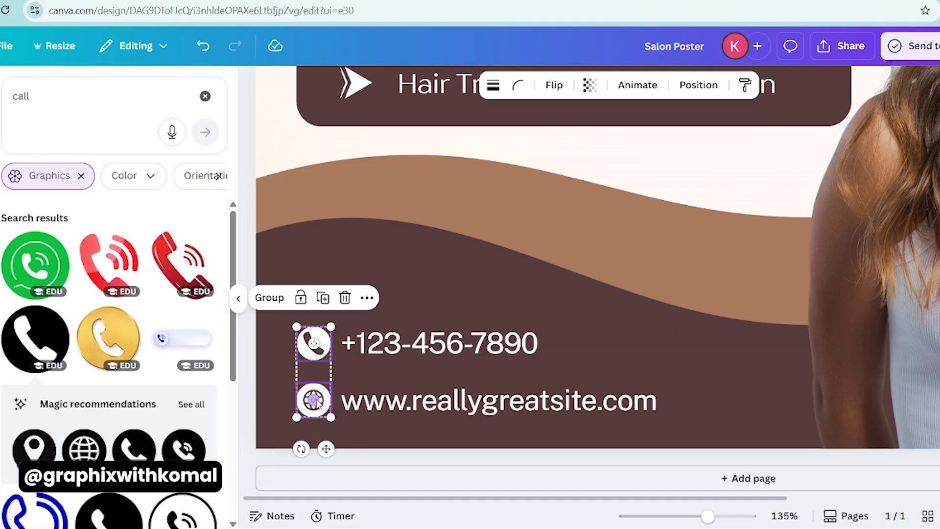
- Narrow the phone number's text box and enlarge both contact lines with their icons together to about 496 by 116
{"action": "left_click", "coordinate": [364, 346]}
{"action": "left_click", "coordinate": [365, 404], "text": "shift"}
{"action": "left_click", "coordinate": [583, 346]}
{"action": "left_click_drag", "start_coordinate": [687, 343], "coordinate": [552, 345]}
{"action": "left_click", "coordinate": [586, 410], "text": "shift"}
{"action": "left_click", "coordinate": [313, 401], "text": "shift"}
{"action": "left_click", "coordinate": [313, 344], "text": "shift"}
{"action": "left_click_drag", "start_coordinate": [687, 327], "coordinate": [764, 316]}
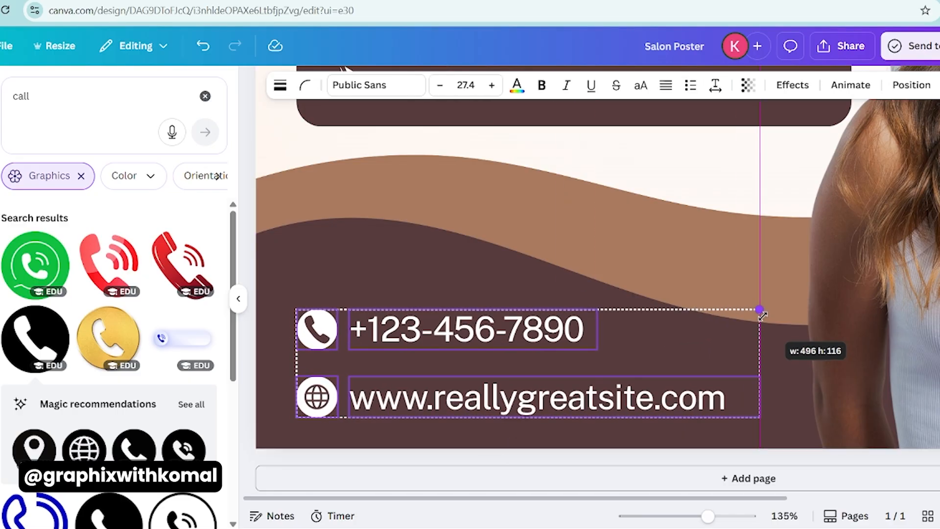
{"action": "scroll", "coordinate": [764, 316], "scroll_direction": "down", "scroll_amount": 3}
{"action": "mouse_move", "coordinate": [340, 387]}
{"action": "left_mouse_down"}
{"action": "mouse_move", "coordinate": [343, 378]}
{"action": "mouse_move", "coordinate": [338, 387]}
{"action": "left_mouse_up"}
{"action": "scroll", "coordinate": [342, 395], "scroll_direction": "down", "scroll_amount": 5}
{"action": "left_click_drag", "start_coordinate": [518, 423], "coordinate": [509, 421]}
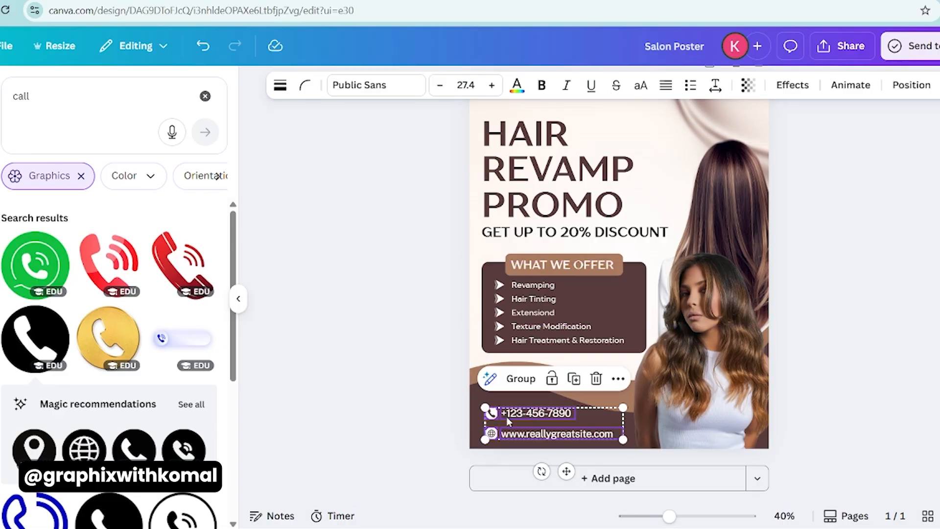
- Align the phone and globe icons with the left edge of the dark services panel, leaving their texts in place
{"action": "left_click", "coordinate": [445, 413]}
{"action": "left_click", "coordinate": [491, 414]}
{"action": "left_click", "coordinate": [516, 414], "text": "shift"}
{"action": "left_click", "coordinate": [492, 433], "text": "shift"}
{"action": "left_click", "coordinate": [514, 434], "text": "shift"}
{"action": "left_click", "coordinate": [486, 333], "text": "shift"}
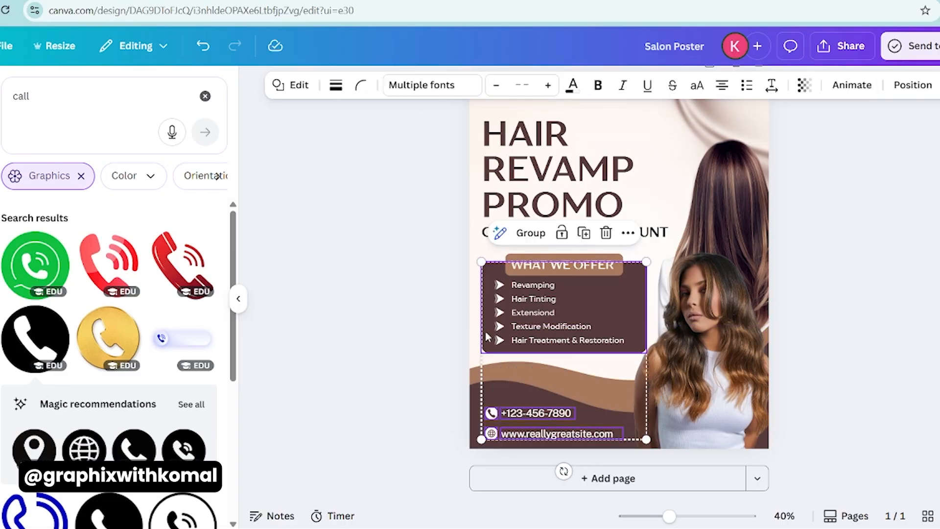
{"action": "left_click", "coordinate": [913, 85]}
{"action": "left_click", "coordinate": [150, 256]}
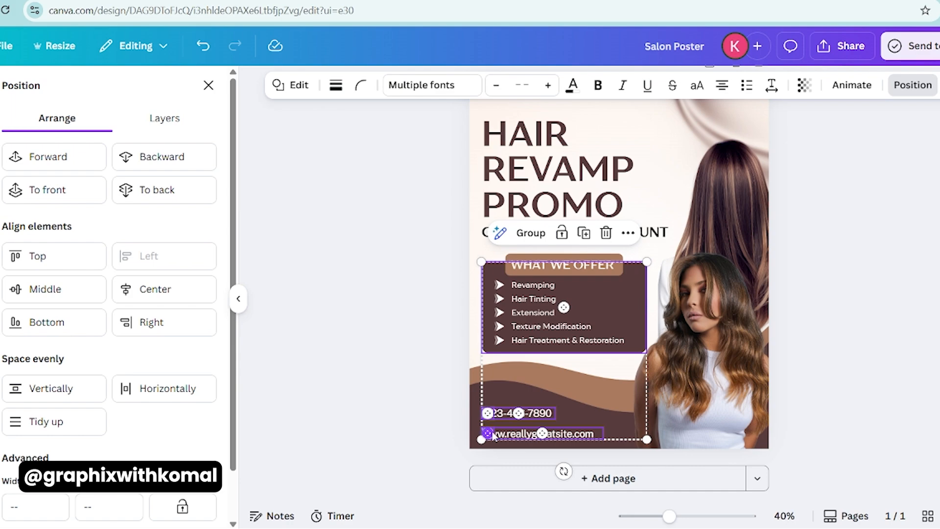
{"action": "key", "text": "ctrl+z"}
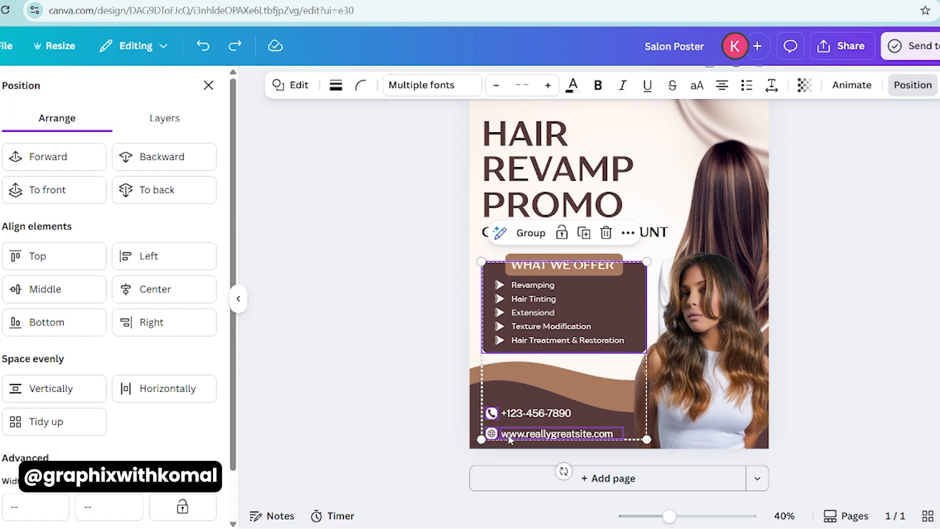
{"action": "left_click", "coordinate": [136, 264]}
{"action": "left_click", "coordinate": [348, 381]}
- Nudge the phone number and website texts left, closer to their icons
{"action": "left_click", "coordinate": [512, 414]}
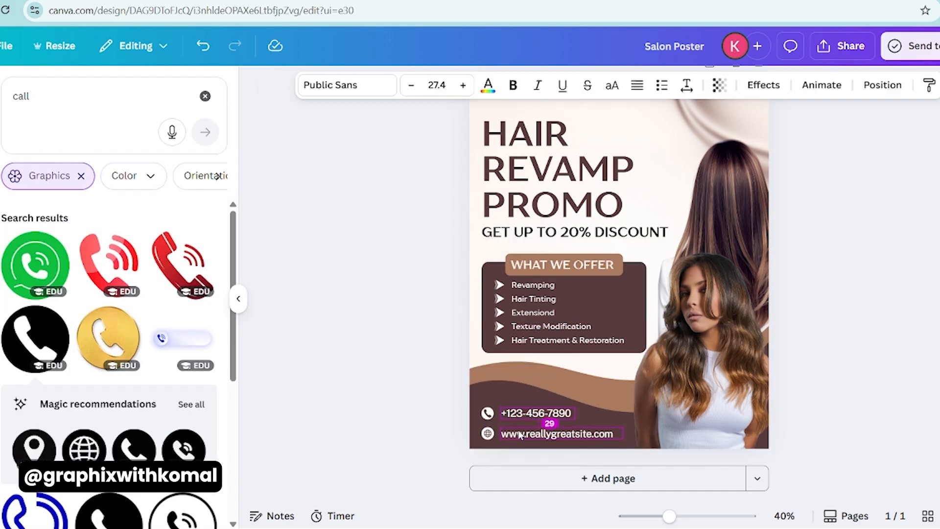
{"action": "left_click", "coordinate": [524, 435], "text": "shift"}
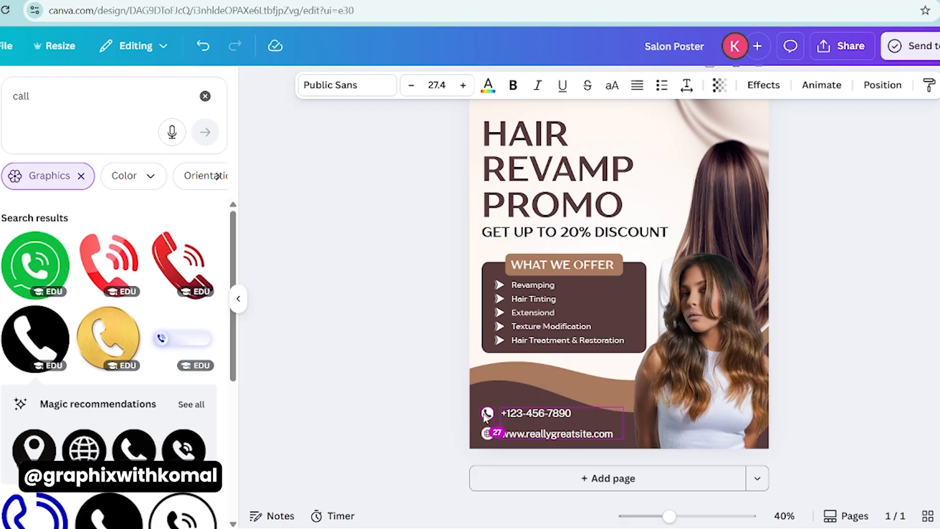
{"action": "key", "text": "Escape"}
{"action": "key", "text": "Left"}
{"action": "key", "text": "Left"}
{"action": "key", "text": "Left"}
{"action": "key", "text": "Left"}
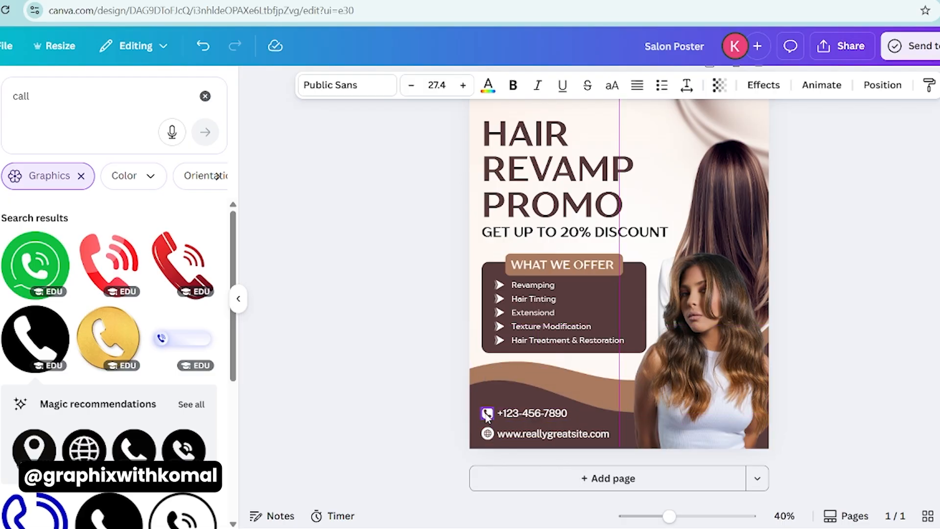
{"action": "left_click", "coordinate": [333, 402]}
{"action": "scroll", "coordinate": [333, 402], "scroll_direction": "down", "scroll_amount": 1}
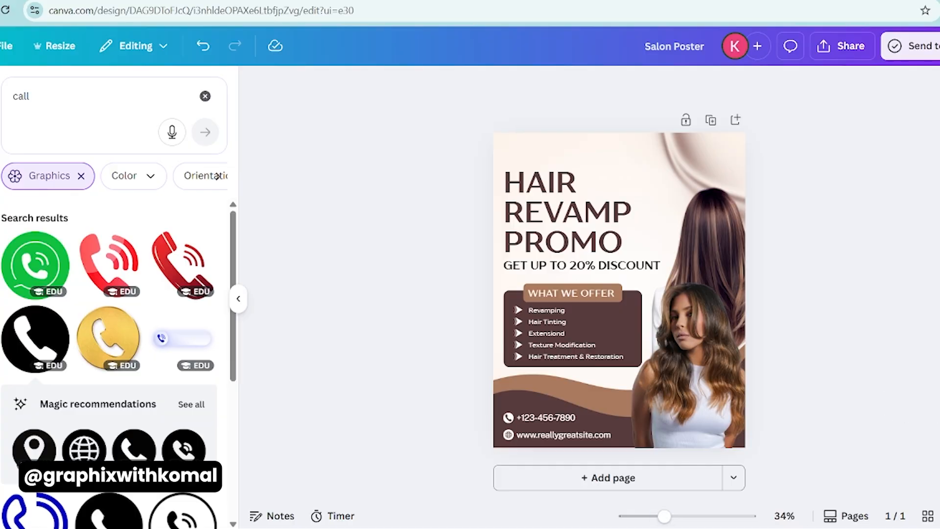
- Move the HAIR REVAMP PROMO headline slightly up and add a white shine graphic over its right part from a shine search
{"action": "left_click", "coordinate": [532, 219]}
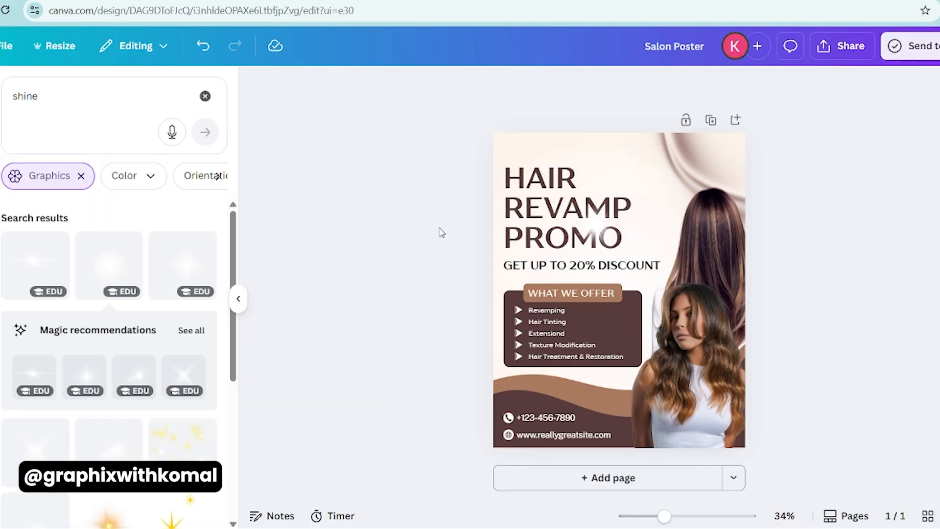
{"action": "scroll", "coordinate": [95, 304], "scroll_direction": "down", "scroll_amount": 5}
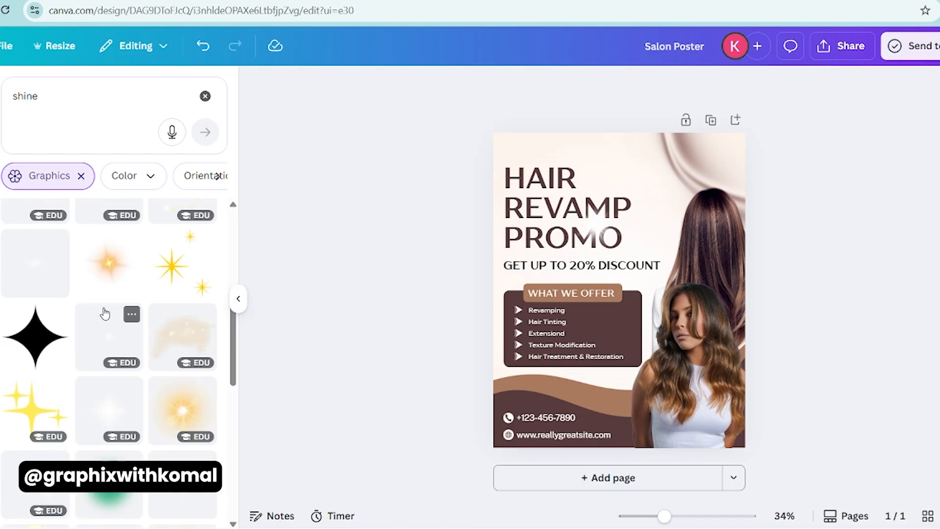
{"action": "scroll", "coordinate": [105, 314], "scroll_direction": "down", "scroll_amount": 3}
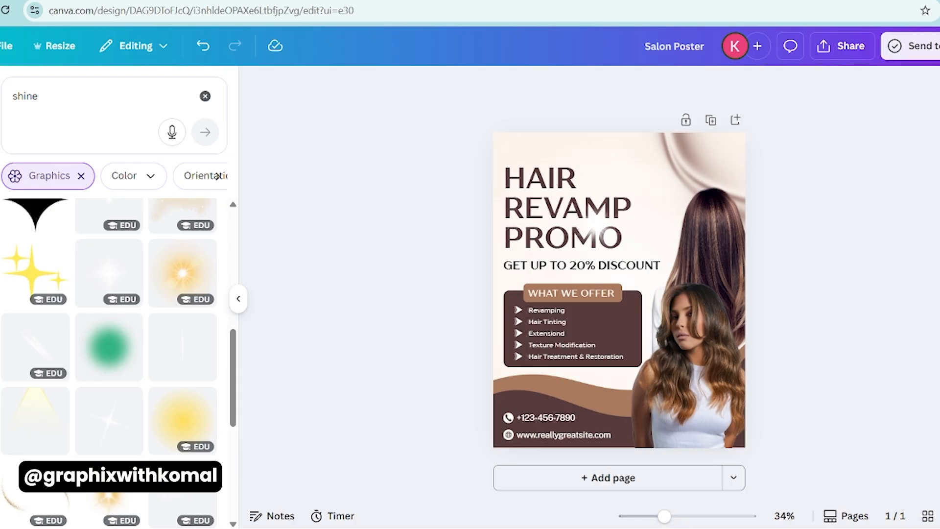
- Place the LARANA logo above the headline and set its text to the TT Drugs font
{"action": "left_click", "coordinate": [531, 149]}
{"action": "left_click_drag", "start_coordinate": [533, 149], "coordinate": [527, 151]}
{"action": "left_click", "coordinate": [376, 85]}
{"action": "scroll", "coordinate": [196, 427], "scroll_direction": "up", "scroll_amount": 2}
{"action": "left_click_drag", "start_coordinate": [234, 413], "coordinate": [233, 199]}
{"action": "left_click", "coordinate": [119, 337]}
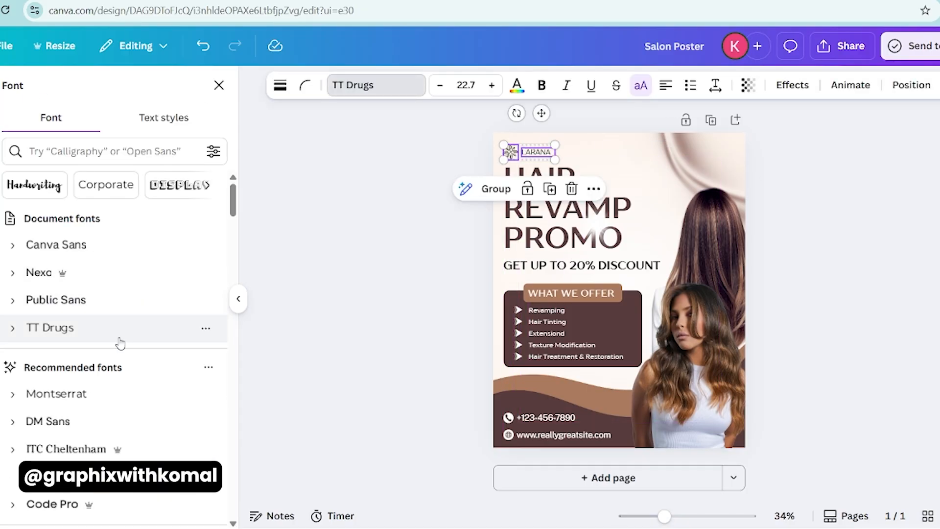
- Recolor the logo's flower icon with the dark brown document color
{"action": "left_click", "coordinate": [510, 152]}
{"action": "left_click", "coordinate": [480, 84]}
{"action": "left_click", "coordinate": [76, 186]}
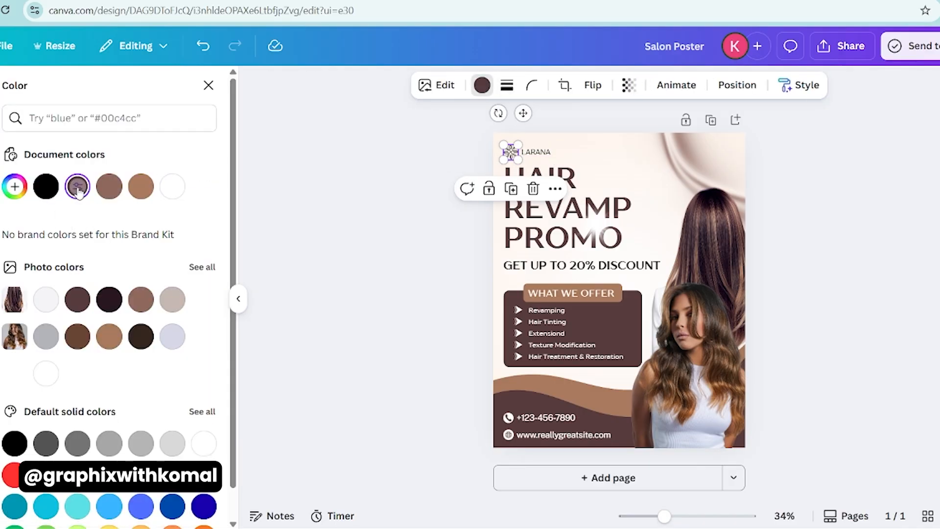
- Set the phone number and website texts to the TT Drugs font
{"action": "left_click", "coordinate": [528, 271]}
{"action": "left_click", "coordinate": [617, 334]}
{"action": "left_click", "coordinate": [548, 418]}
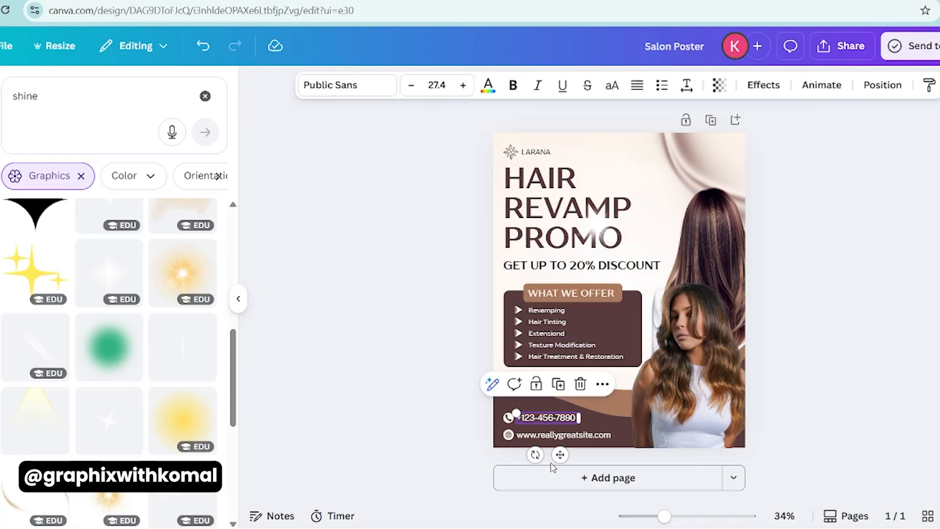
{"action": "left_click", "coordinate": [563, 435], "text": "shift"}
{"action": "left_click", "coordinate": [332, 96]}
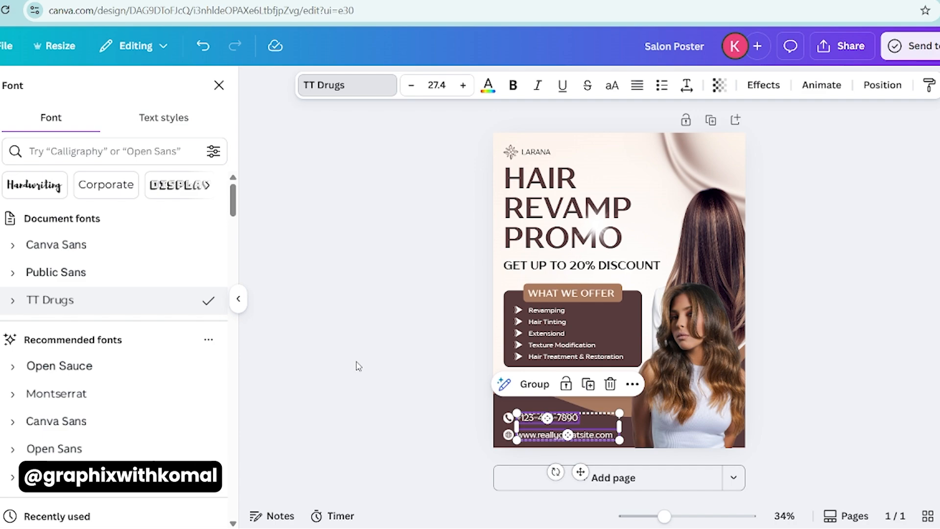
- Select everything on the poster and set all its text to the TT Drugs font
{"action": "left_click", "coordinate": [358, 366]}
{"action": "key", "text": "ctrl+a"}
{"action": "left_click", "coordinate": [421, 87]}
{"action": "left_click", "coordinate": [137, 276]}
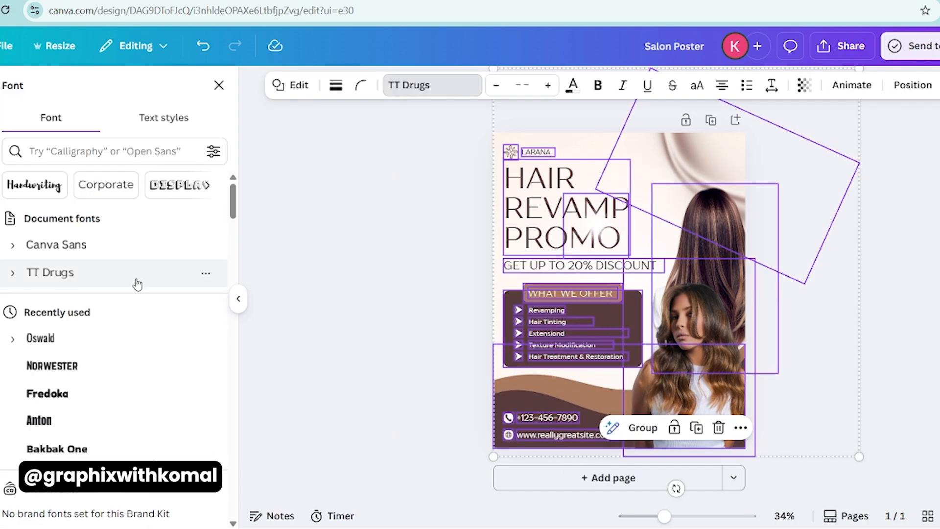
- Make the HAIR REVAMP PROMO headline bold again
{"action": "left_click", "coordinate": [428, 239]}
{"action": "left_click", "coordinate": [538, 209]}
{"action": "left_click", "coordinate": [513, 86]}
{"action": "left_click", "coordinate": [363, 268]}
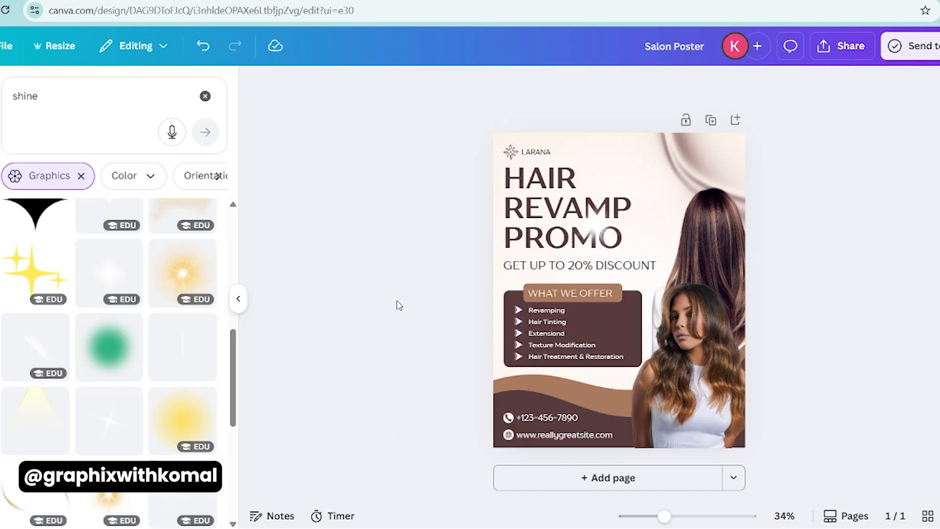
- Shrink the shine graphic onto the last O of PROMO and place a copy of it over the first O
{"action": "left_click", "coordinate": [602, 224]}
{"action": "left_click_drag", "start_coordinate": [629, 194], "coordinate": [617, 238]}
{"action": "left_click", "coordinate": [432, 272]}
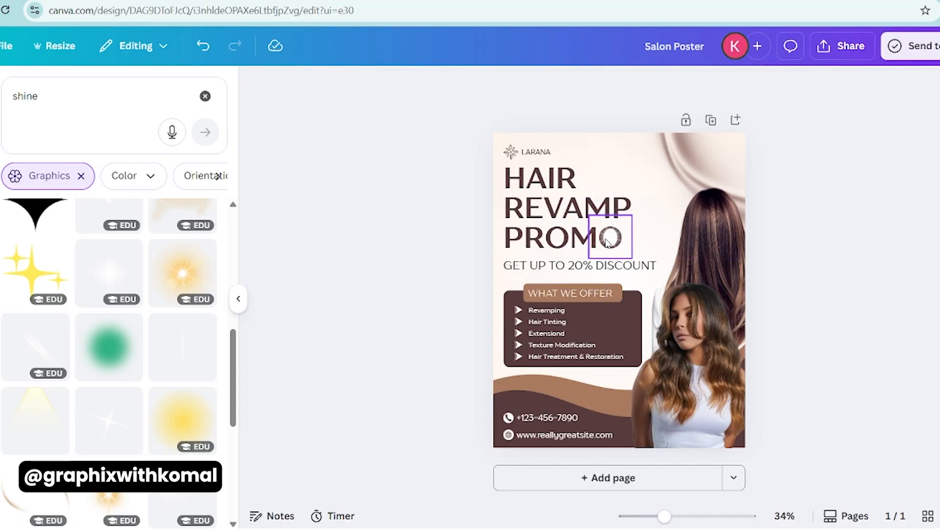
{"action": "left_click", "coordinate": [607, 243]}
{"action": "left_click_drag", "start_coordinate": [615, 246], "coordinate": [563, 245]}
{"action": "left_click", "coordinate": [454, 259]}
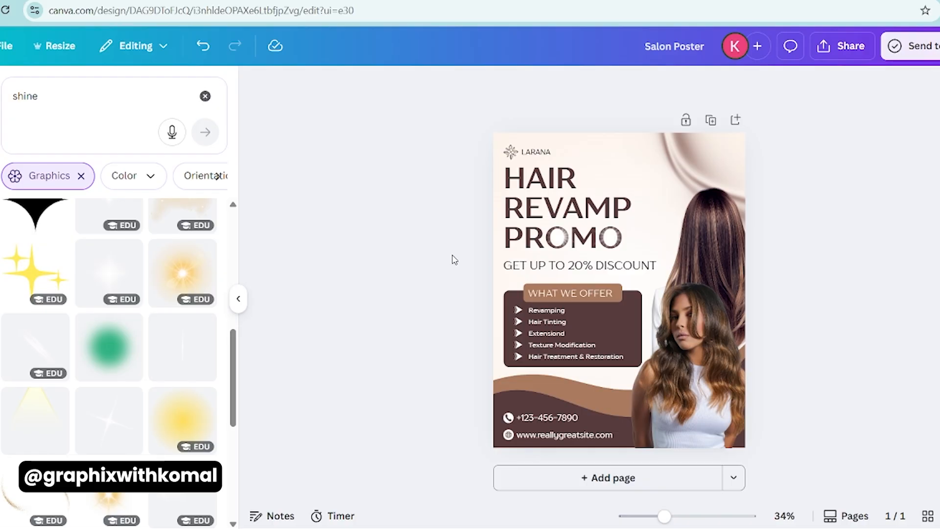
{"action": "left_click", "coordinate": [561, 237]}
{"action": "left_click", "coordinate": [383, 260]}
- Add a rectangle and stretch it around the GET UP TO 20% DISCOUNT text
{"action": "key", "text": "r"}
{"action": "left_click_drag", "start_coordinate": [620, 328], "coordinate": [559, 307]}
{"action": "left_click_drag", "start_coordinate": [579, 266], "coordinate": [666, 265]}
- Give the rectangle around the discount text a dark brown border and remove its fill
{"action": "left_click", "coordinate": [350, 87]}
{"action": "left_click", "coordinate": [311, 127]}
{"action": "left_click", "coordinate": [344, 86]}
{"action": "left_click", "coordinate": [78, 187]}
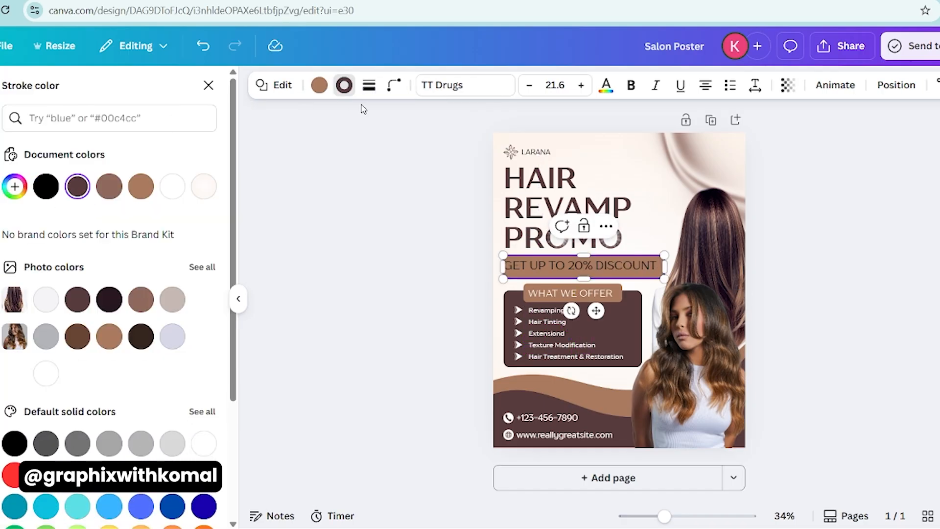
{"action": "left_click", "coordinate": [322, 86]}
{"action": "left_click", "coordinate": [46, 187]}
{"action": "left_click", "coordinate": [298, 294]}
- Resize the discount text and its rectangular frame to fit each other and center the text inside the frame
{"action": "scroll", "coordinate": [503, 315], "scroll_direction": "up", "scroll_amount": 3}
{"action": "left_click", "coordinate": [504, 242]}
{"action": "left_click_drag", "start_coordinate": [474, 235], "coordinate": [481, 235]}
{"action": "mouse_move", "coordinate": [702, 234]}
{"action": "left_mouse_down"}
{"action": "mouse_move", "coordinate": [690, 243]}
{"action": "mouse_move", "coordinate": [697, 239]}
{"action": "left_mouse_up"}
{"action": "left_click", "coordinate": [499, 249]}
{"action": "left_click", "coordinate": [504, 241]}
{"action": "left_click", "coordinate": [637, 86]}
{"action": "left_click_drag", "start_coordinate": [554, 239], "coordinate": [549, 241]}
{"action": "left_click", "coordinate": [441, 219]}
{"action": "left_click", "coordinate": [455, 237], "text": "shift"}
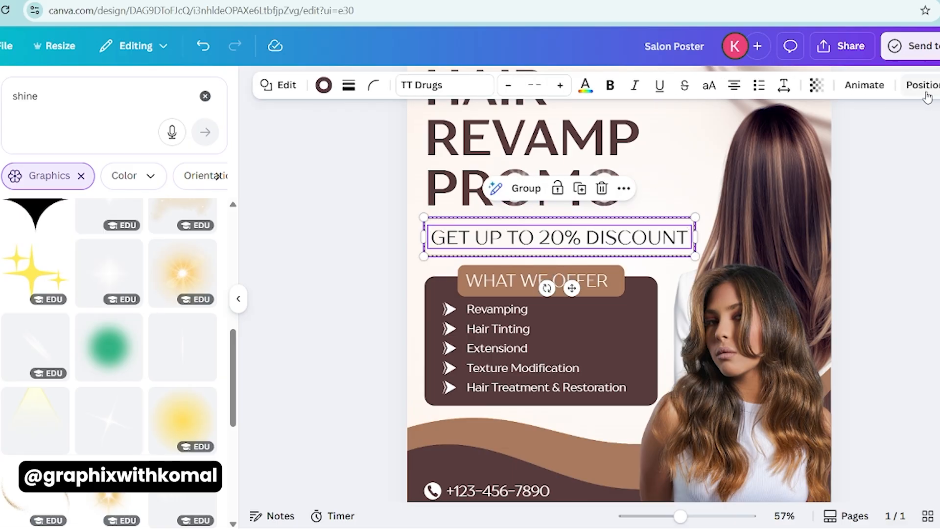
{"action": "left_click", "coordinate": [927, 88]}
{"action": "left_click", "coordinate": [63, 121]}
{"action": "left_click", "coordinate": [379, 256]}
- Round the corners of the frame around the discount text
{"action": "left_click", "coordinate": [442, 220]}
{"action": "left_click", "coordinate": [393, 89]}
{"action": "left_click_drag", "start_coordinate": [324, 142], "coordinate": [344, 142]}
- Shrink the discount text and its frame together slightly and position them between the headline and the services panel, flush with its left edge
{"action": "left_click", "coordinate": [487, 237]}
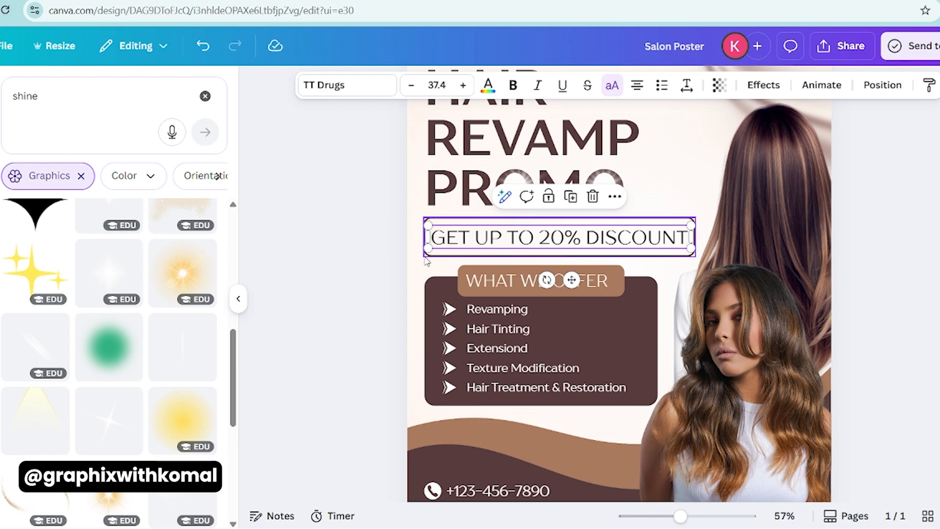
{"action": "left_click", "coordinate": [427, 255]}
{"action": "left_click", "coordinate": [442, 247], "text": "shift"}
{"action": "scroll", "coordinate": [451, 240], "scroll_direction": "down", "scroll_amount": 3}
{"action": "left_click_drag", "start_coordinate": [676, 251], "coordinate": [668, 249]}
{"action": "left_click_drag", "start_coordinate": [509, 232], "coordinate": [509, 230]}
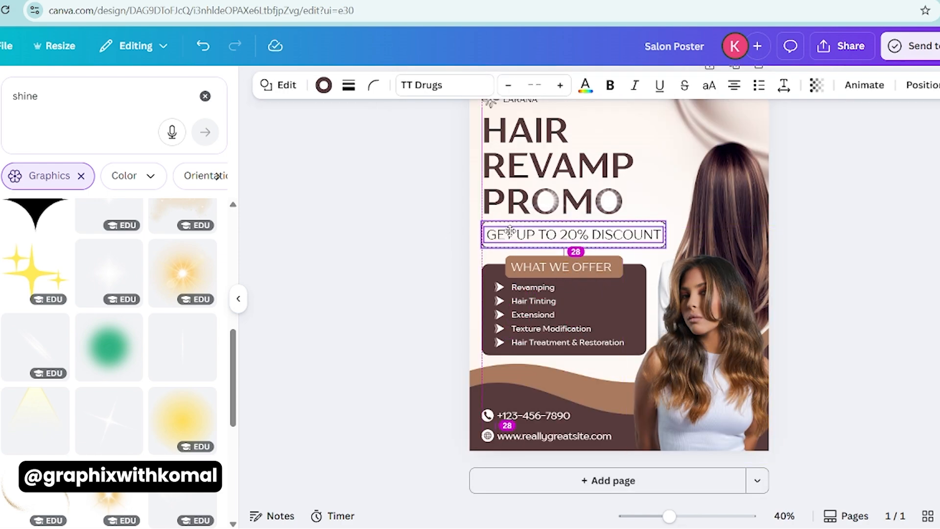
{"action": "left_click", "coordinate": [373, 247]}
{"action": "scroll", "coordinate": [369, 245], "scroll_direction": "down", "scroll_amount": 3}
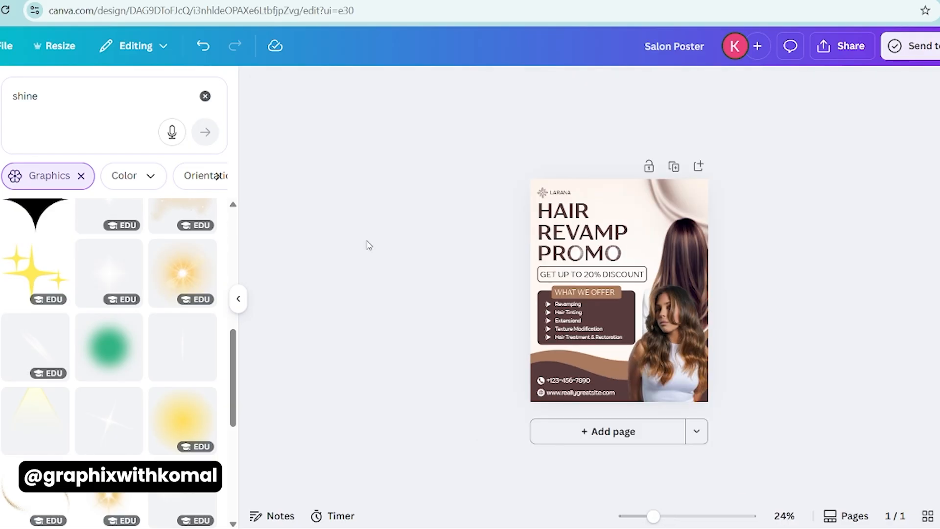
{"action": "scroll", "coordinate": [793, 320], "scroll_direction": "up", "scroll_amount": 2}
{"action": "left_click", "coordinate": [840, 46]}
{"action": "left_click", "coordinate": [439, 322]}
- Nudge the whole services panel with its contents slightly down and make the WHAT WE OFFER heading bold
{"action": "left_click_drag", "start_coordinate": [465, 302], "coordinate": [536, 392]}
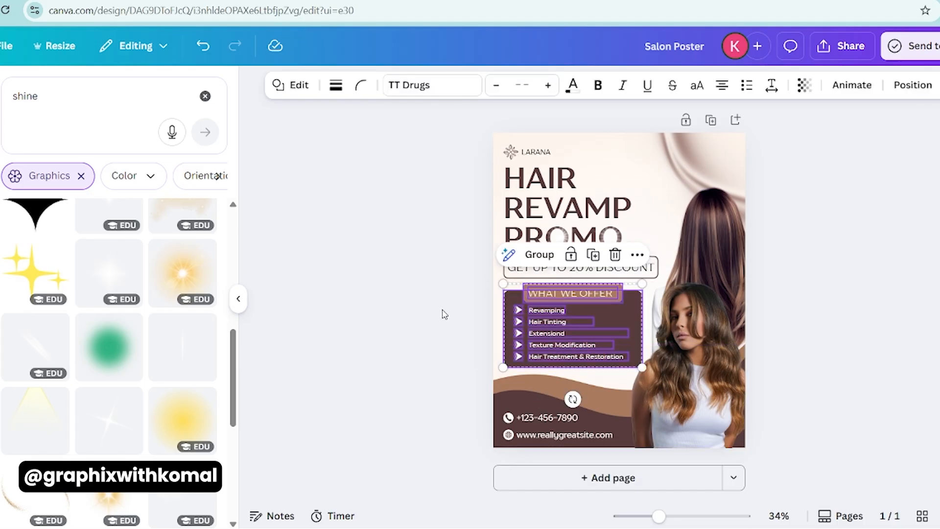
{"action": "key", "text": "Down"}
{"action": "key", "text": "Down"}
{"action": "key", "text": "Down"}
{"action": "key", "text": "Down"}
{"action": "key", "text": "Down"}
{"action": "key", "text": "Down"}
{"action": "key", "text": "Down"}
{"action": "key", "text": "Down"}
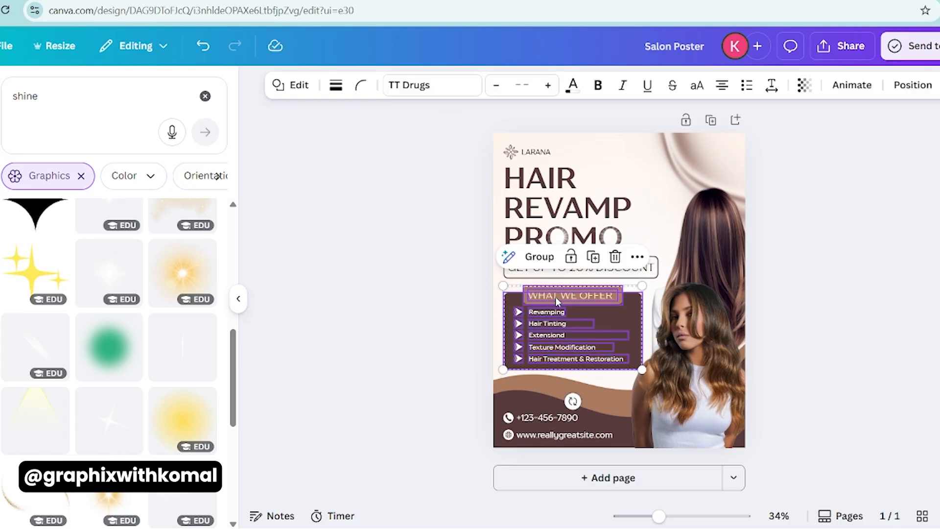
{"action": "left_click", "coordinate": [557, 299]}
{"action": "left_click", "coordinate": [390, 281]}
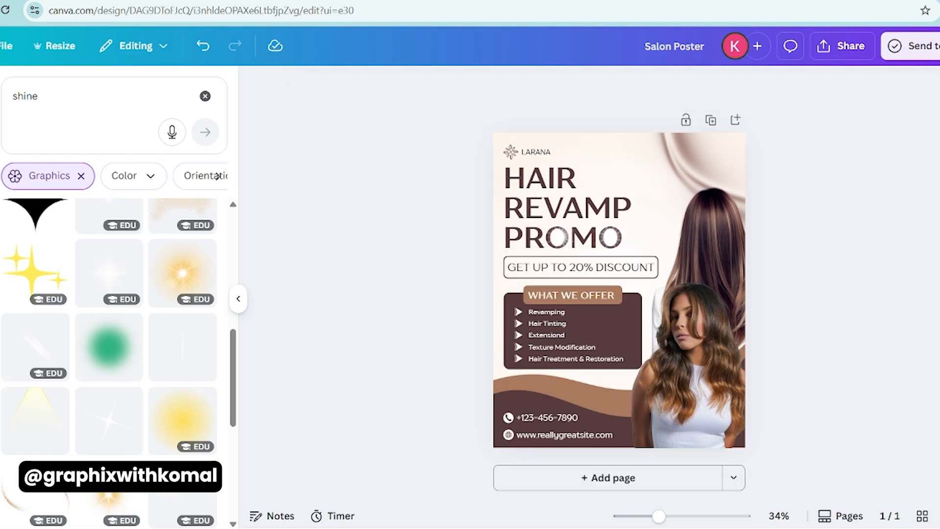